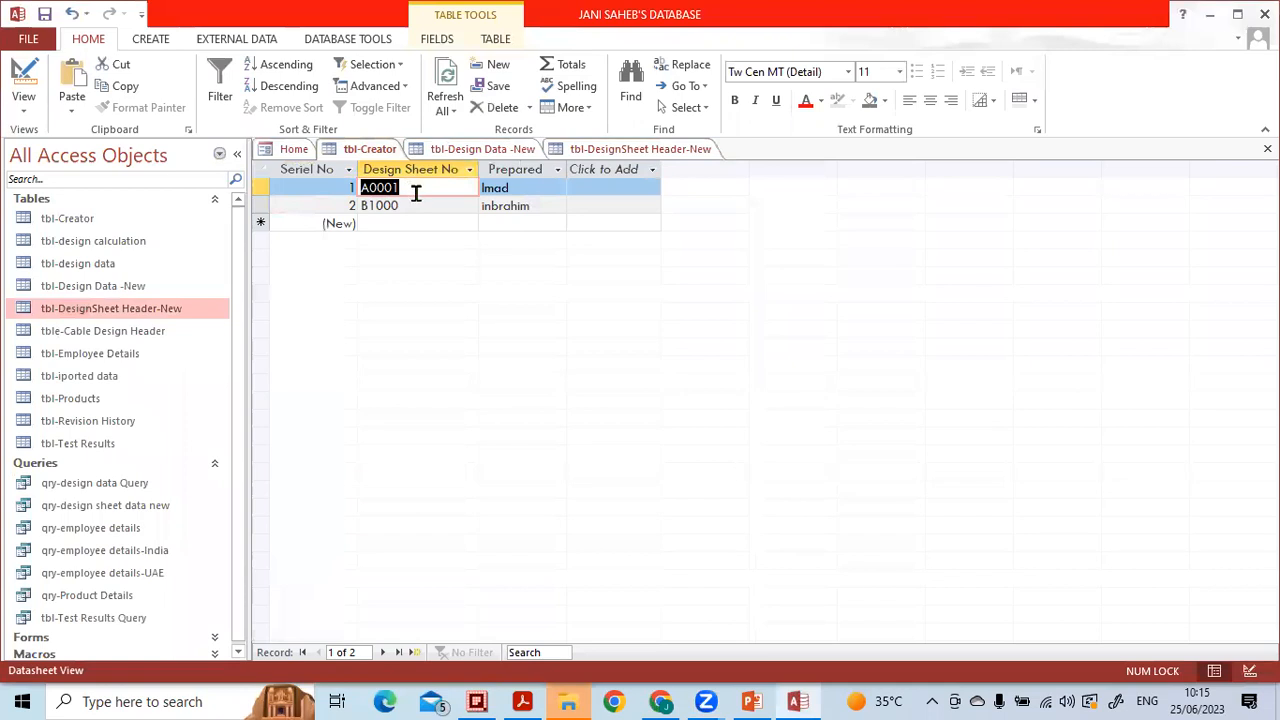
Step: Compare the Design Sheet No values in tbl-Creator, tbl-Design Data -New and tbl-DesignSheet Header-New, and close the header table
{"action": "left_click", "coordinate": [414, 190]}
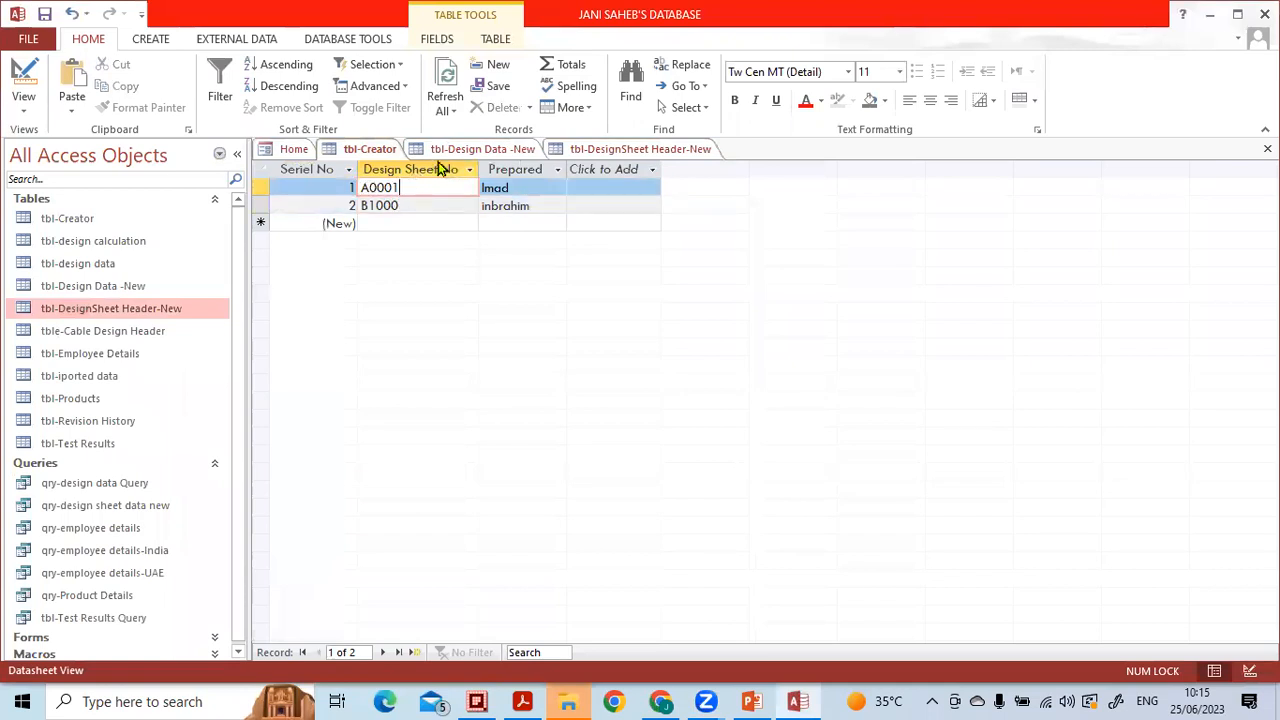
{"action": "left_click", "coordinate": [447, 150]}
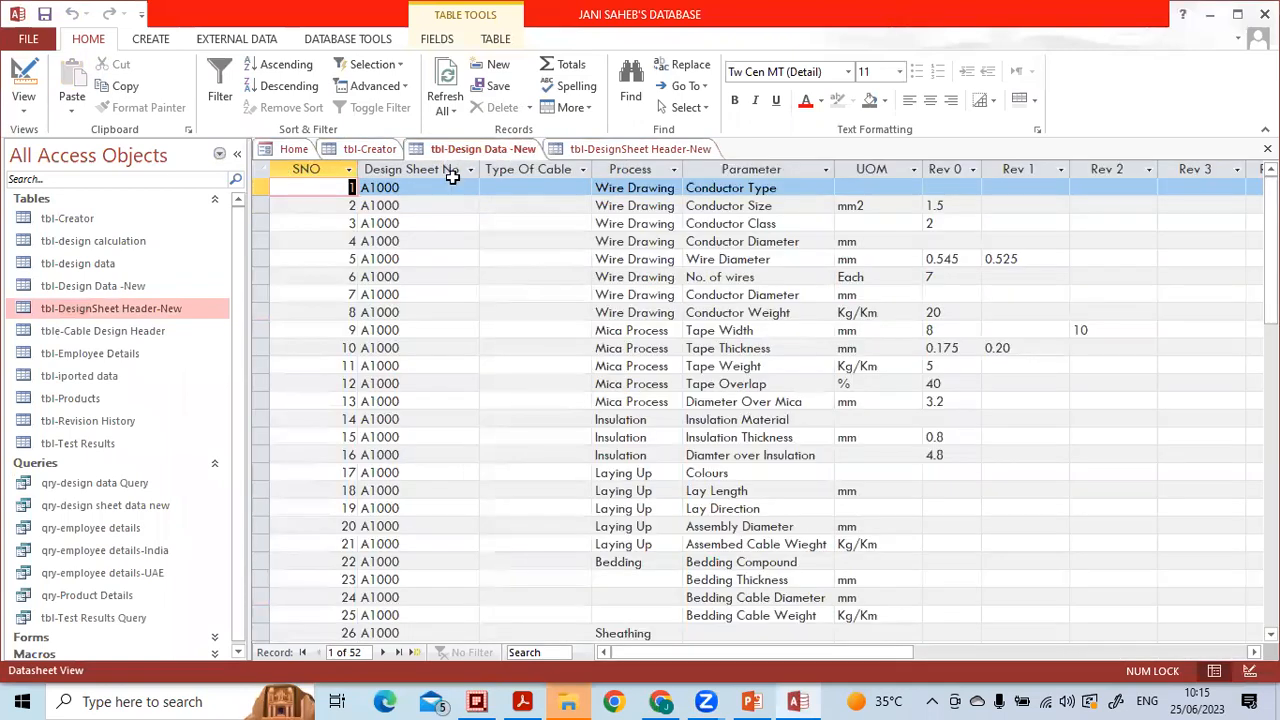
{"action": "left_click", "coordinate": [590, 150]}
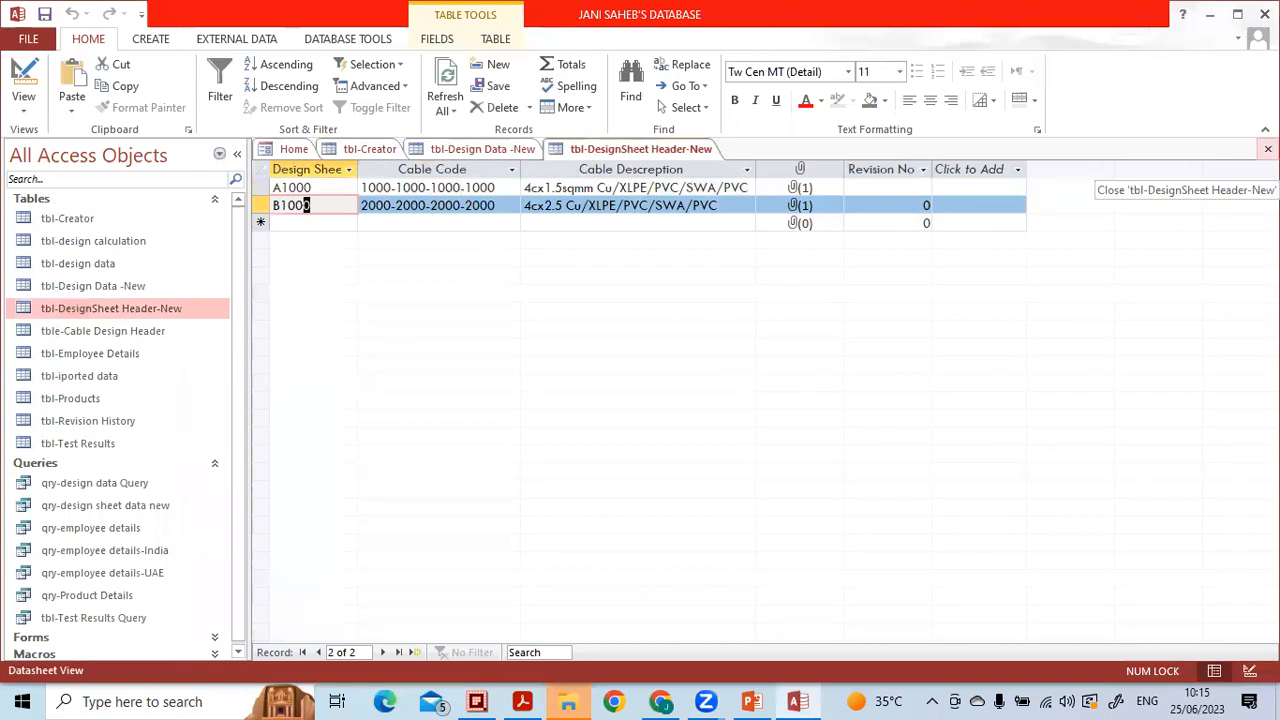
{"action": "left_click", "coordinate": [1267, 148]}
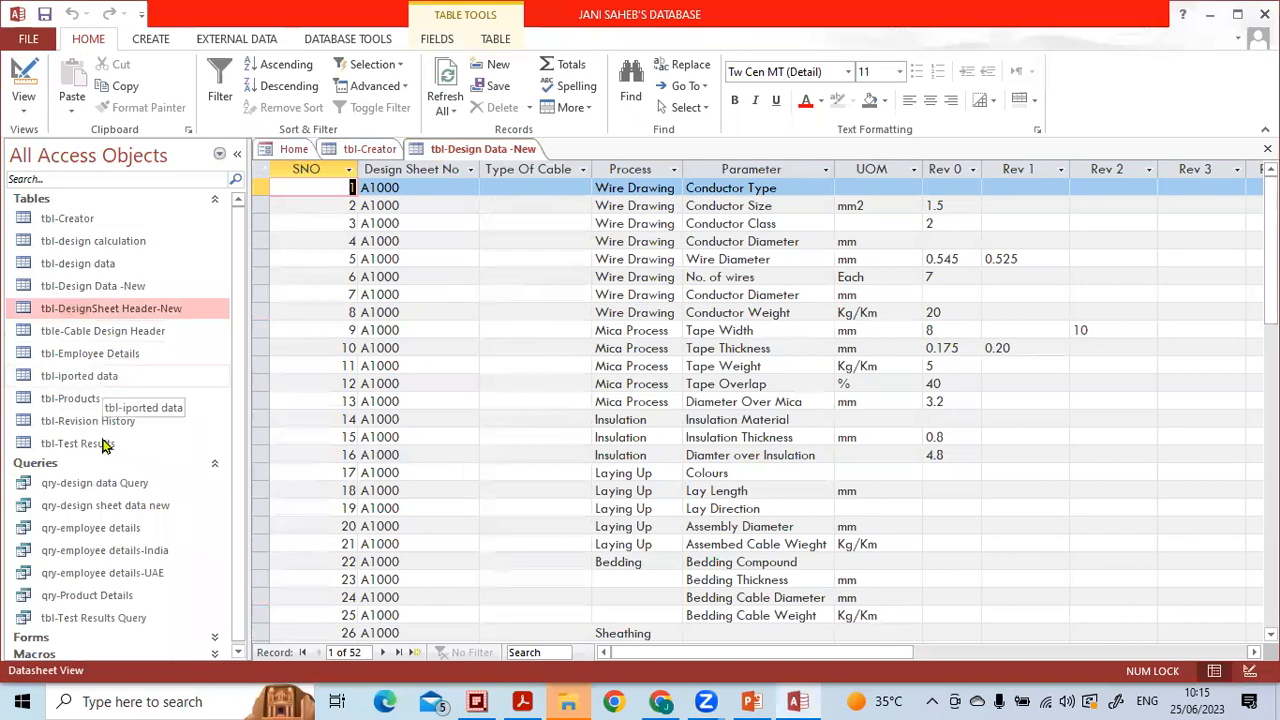
Step: Review the records of qry-design sheet data new, and close it along with tbl-Design Data -New
{"action": "double_click", "coordinate": [115, 508]}
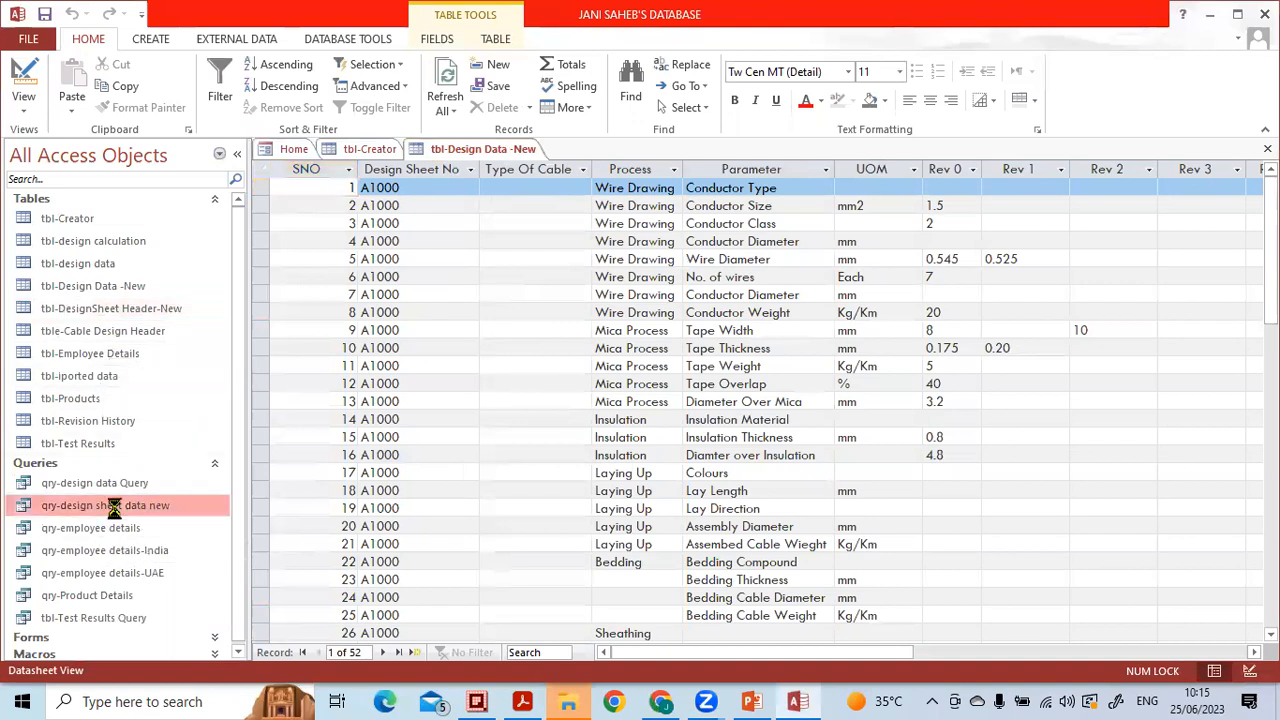
{"action": "scroll", "coordinate": [345, 360], "scroll_direction": "down", "scroll_amount": 4}
{"action": "scroll", "coordinate": [330, 250], "scroll_direction": "up", "scroll_amount": 4}
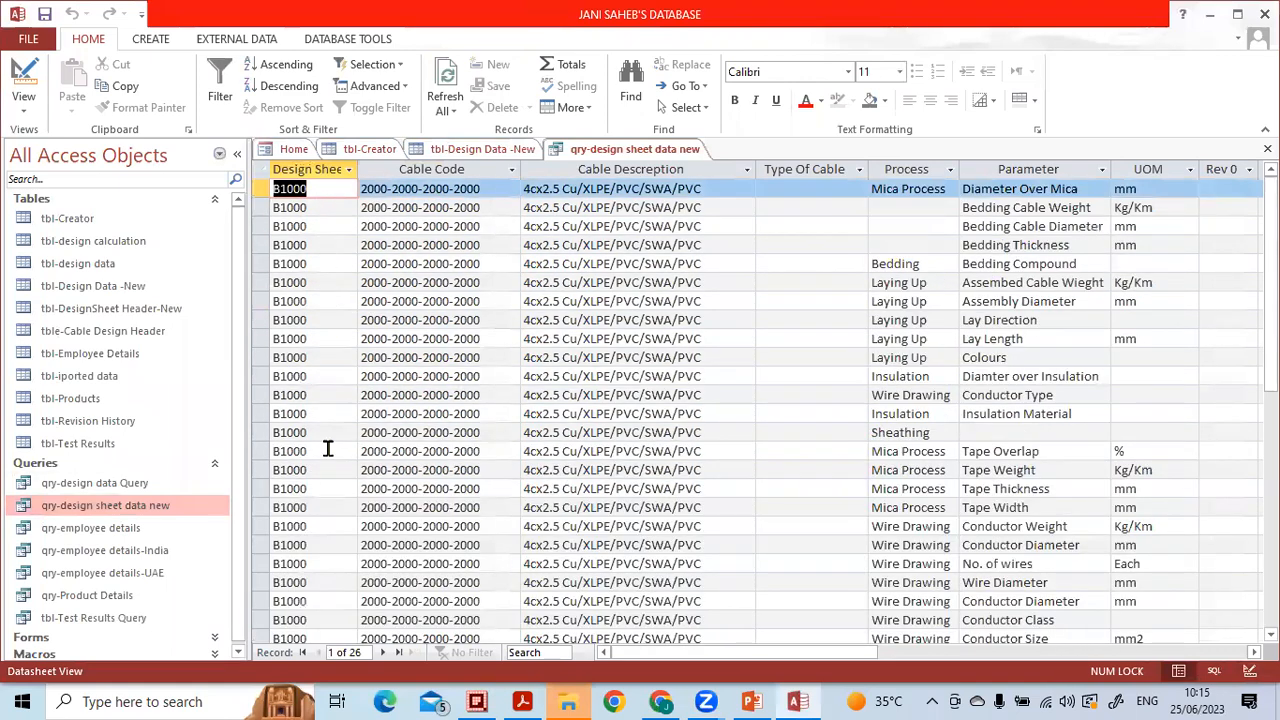
{"action": "scroll", "coordinate": [325, 578], "scroll_direction": "down", "scroll_amount": 2}
{"action": "scroll", "coordinate": [325, 575], "scroll_direction": "up", "scroll_amount": 2}
{"action": "left_click", "coordinate": [1268, 149]}
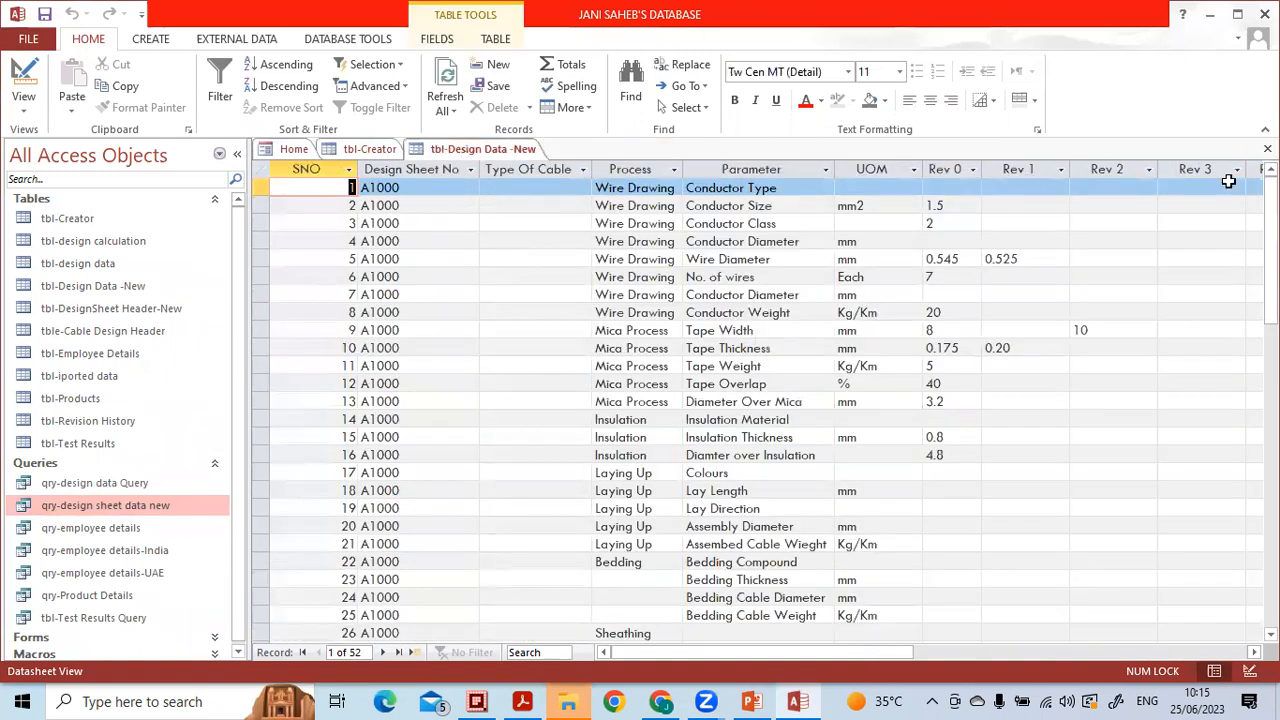
{"action": "left_click", "coordinate": [1268, 149]}
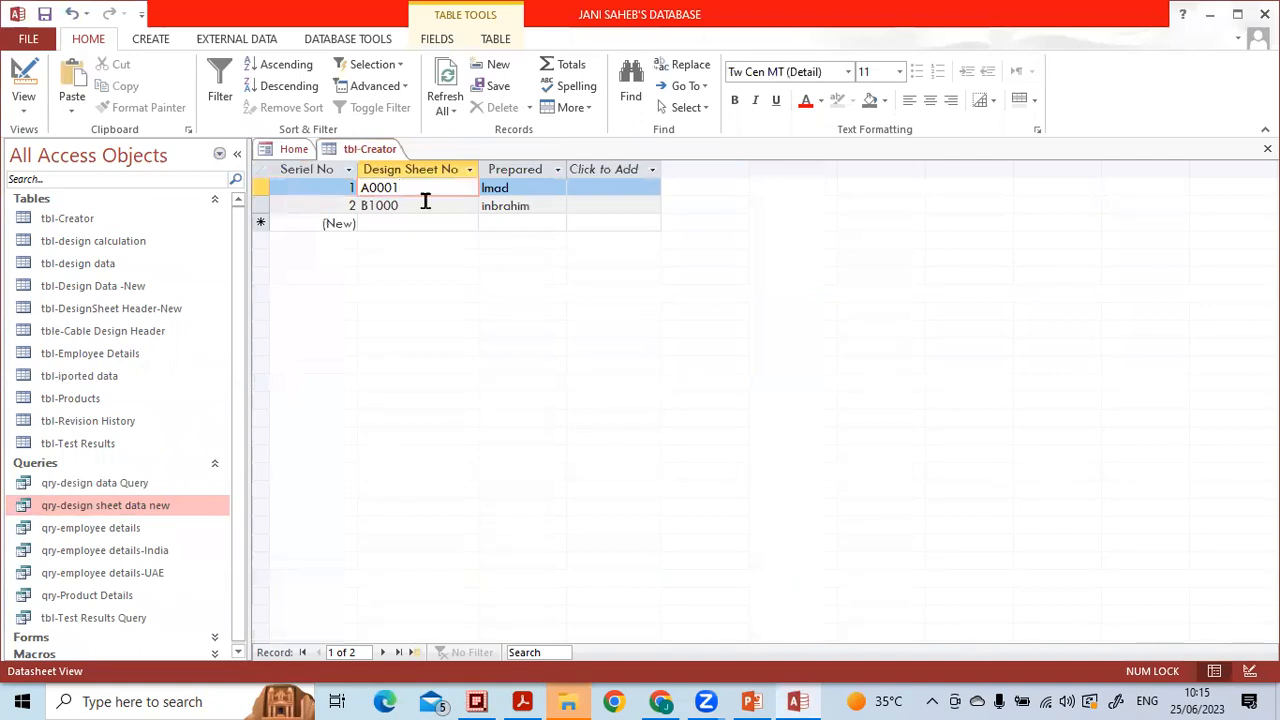
Step: Change the second record's Design Sheet No in tbl-Creator to B0001 and rerun qry-design sheet data new
{"action": "left_click", "coordinate": [423, 206]}
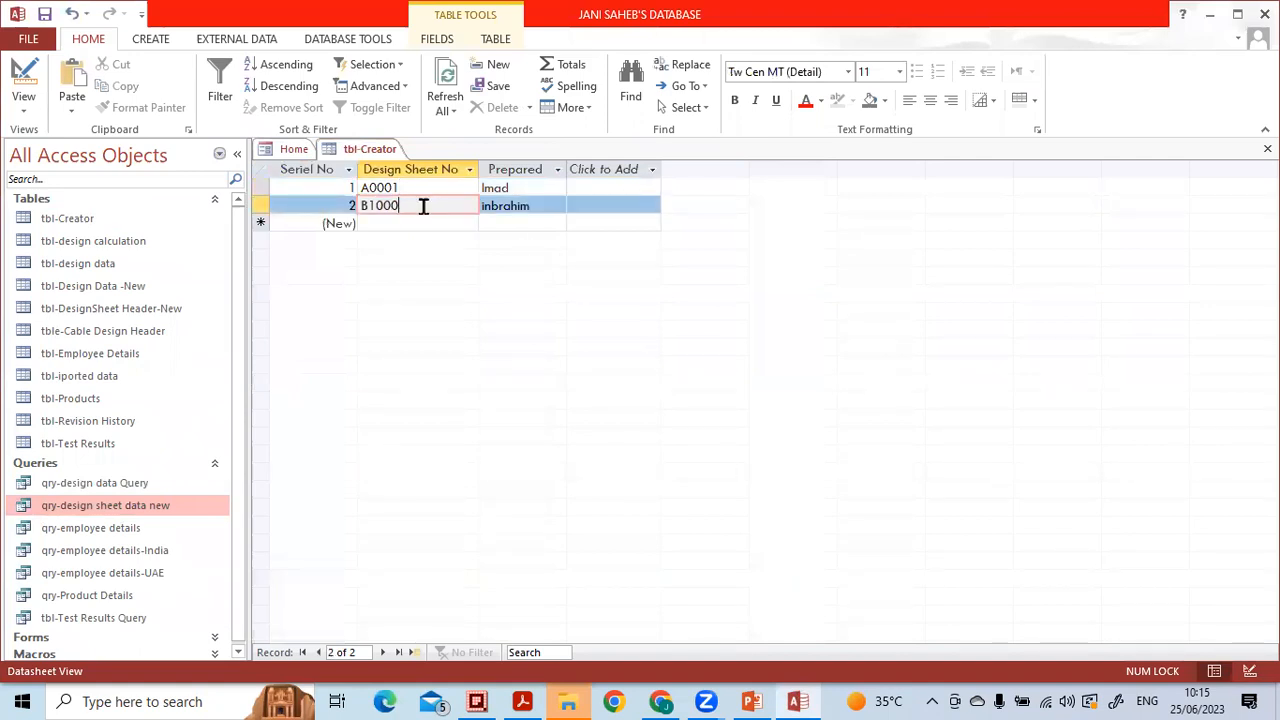
{"action": "key", "text": "Up"}
{"action": "key", "text": "ctrl+c"}
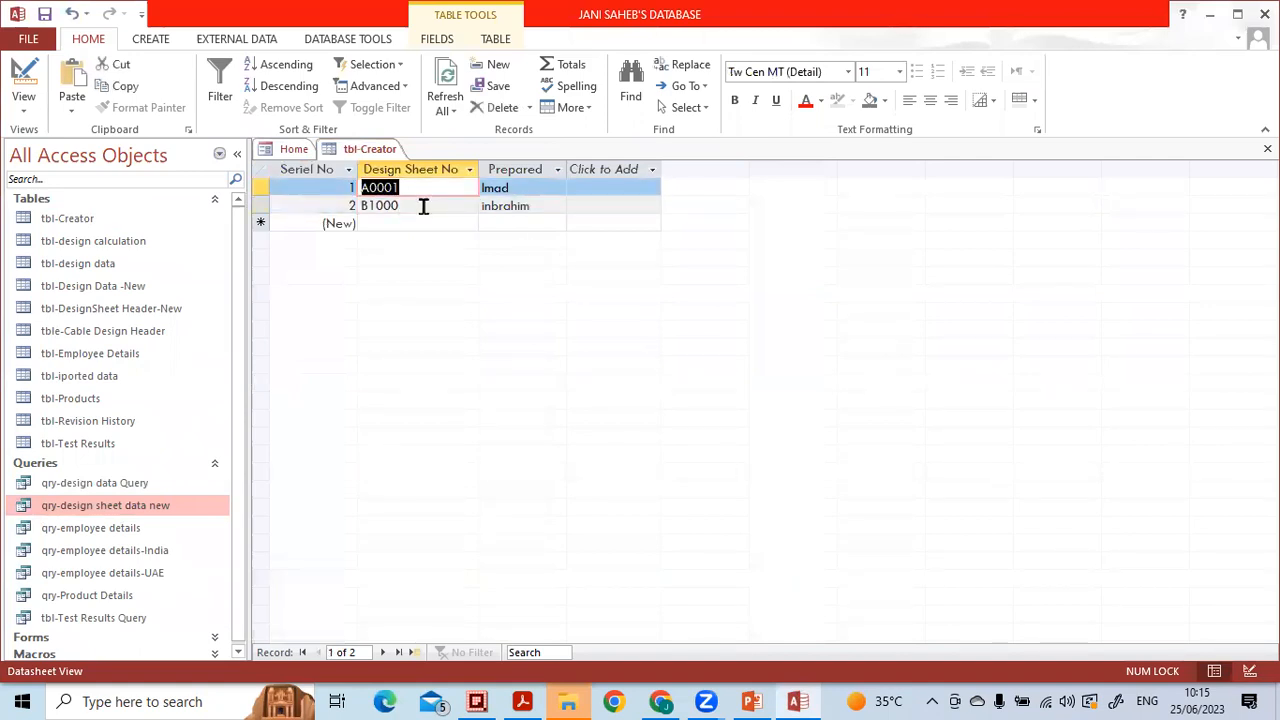
{"action": "key", "text": "Down"}
{"action": "key", "text": "ctrl+v"}
{"action": "key", "text": "Left"}
{"action": "key", "text": "Left"}
{"action": "key", "text": "Left"}
{"action": "key", "text": "Left"}
{"action": "key", "text": "Left"}
{"action": "type", "text": "B"}
{"action": "key", "text": "Up"}
{"action": "key", "text": "Down"}
{"action": "key", "text": "Up"}
{"action": "key", "text": "Down"}
{"action": "key", "text": "Down"}
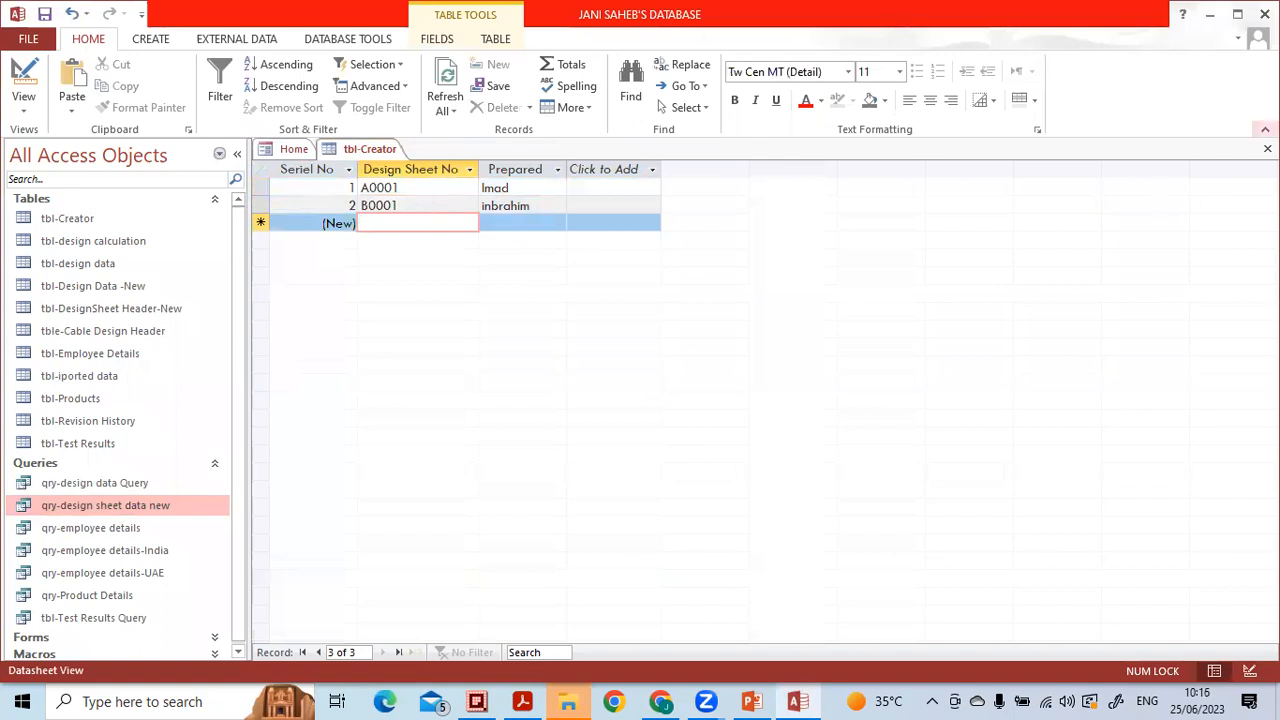
{"action": "left_click", "coordinate": [1267, 148]}
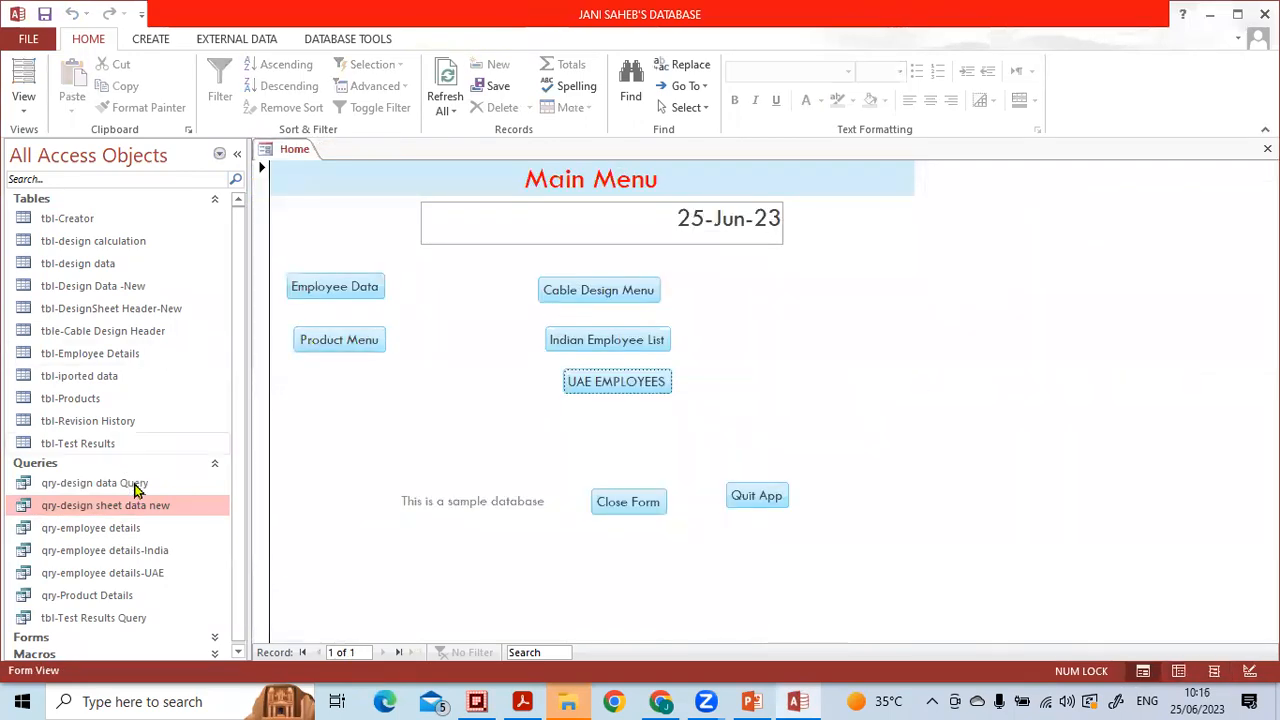
{"action": "double_click", "coordinate": [142, 510]}
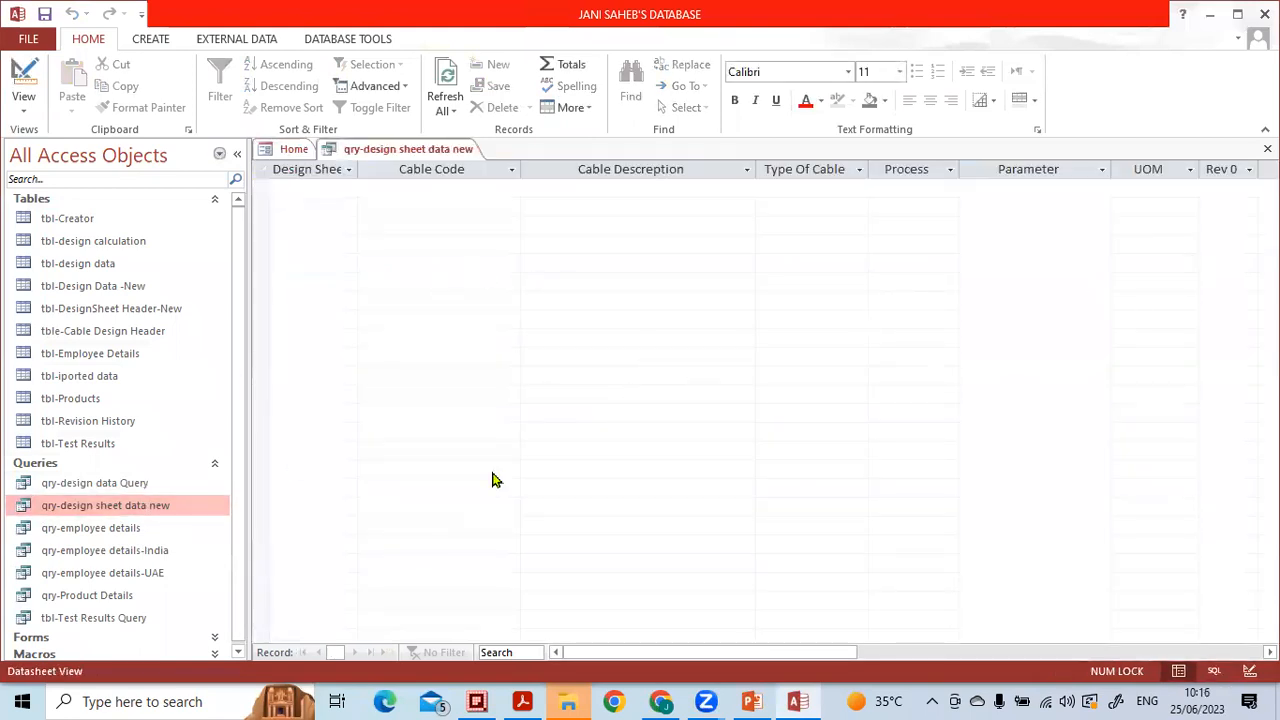
{"action": "left_click", "coordinate": [1267, 148]}
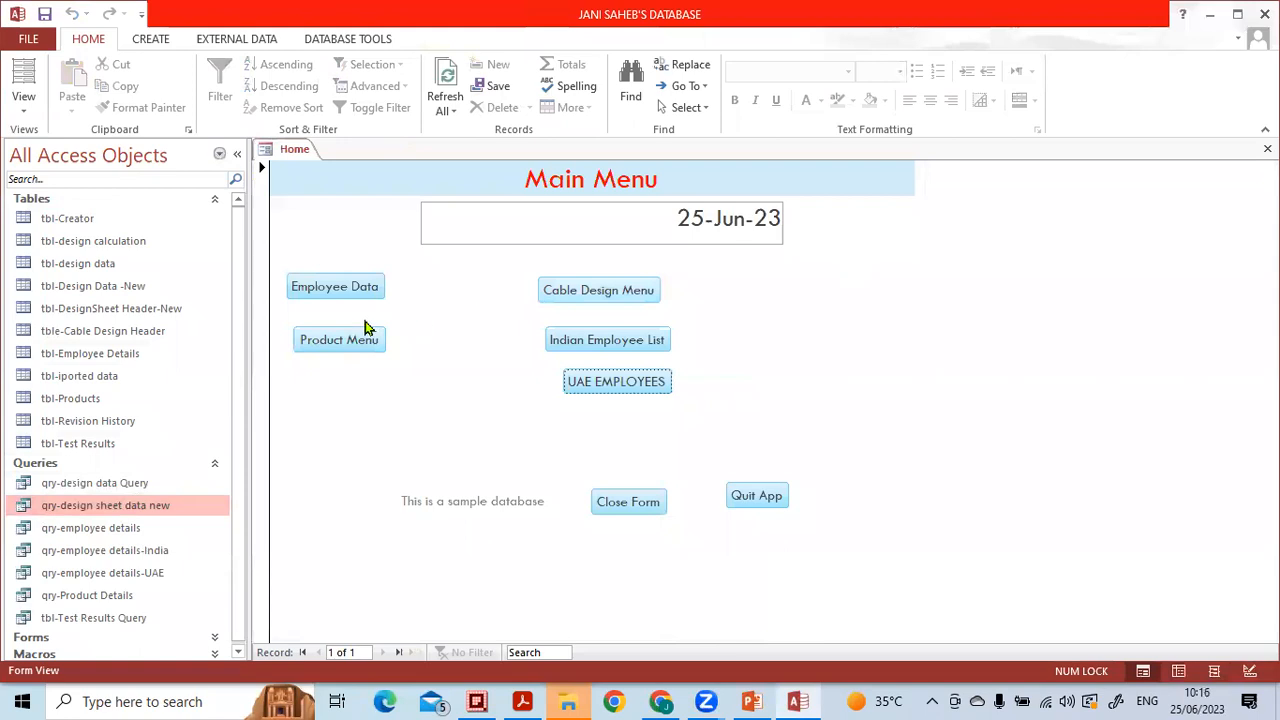
Step: Open tbl-Creator and tbl-Design Data -New and compare their Design Sheet No values
{"action": "double_click", "coordinate": [174, 220]}
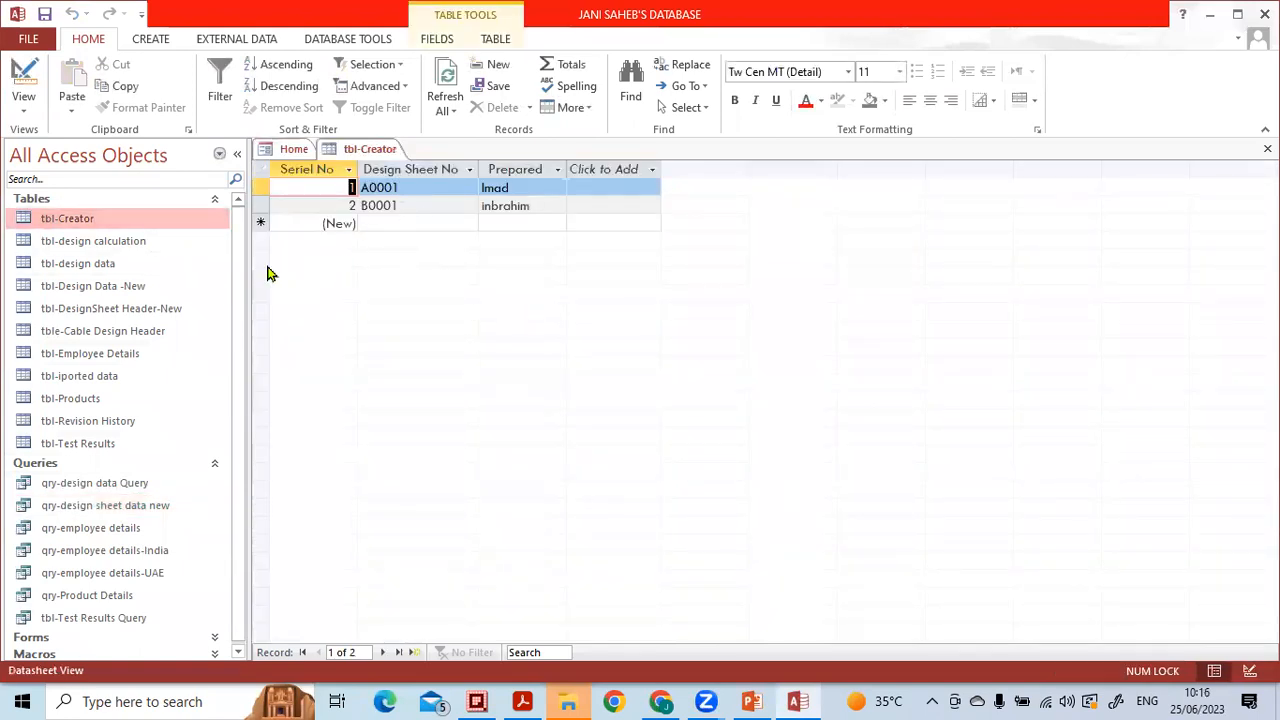
{"action": "double_click", "coordinate": [99, 287]}
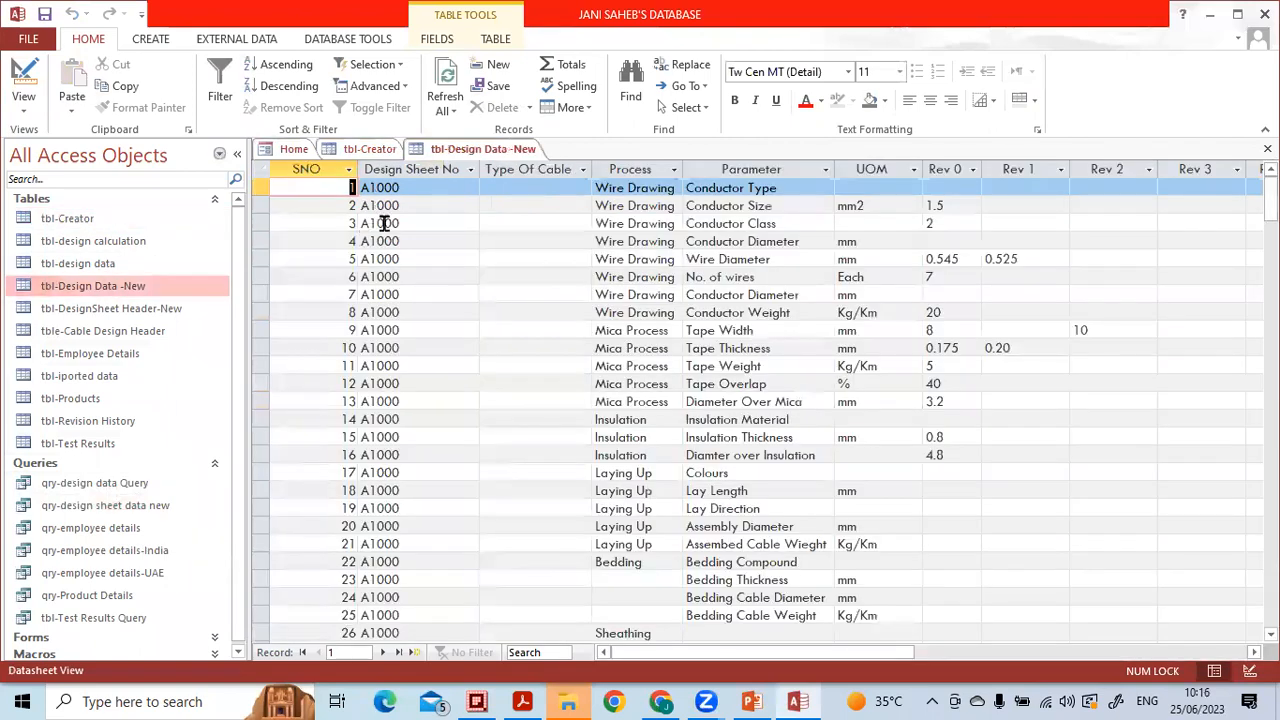
{"action": "key", "text": "Tab"}
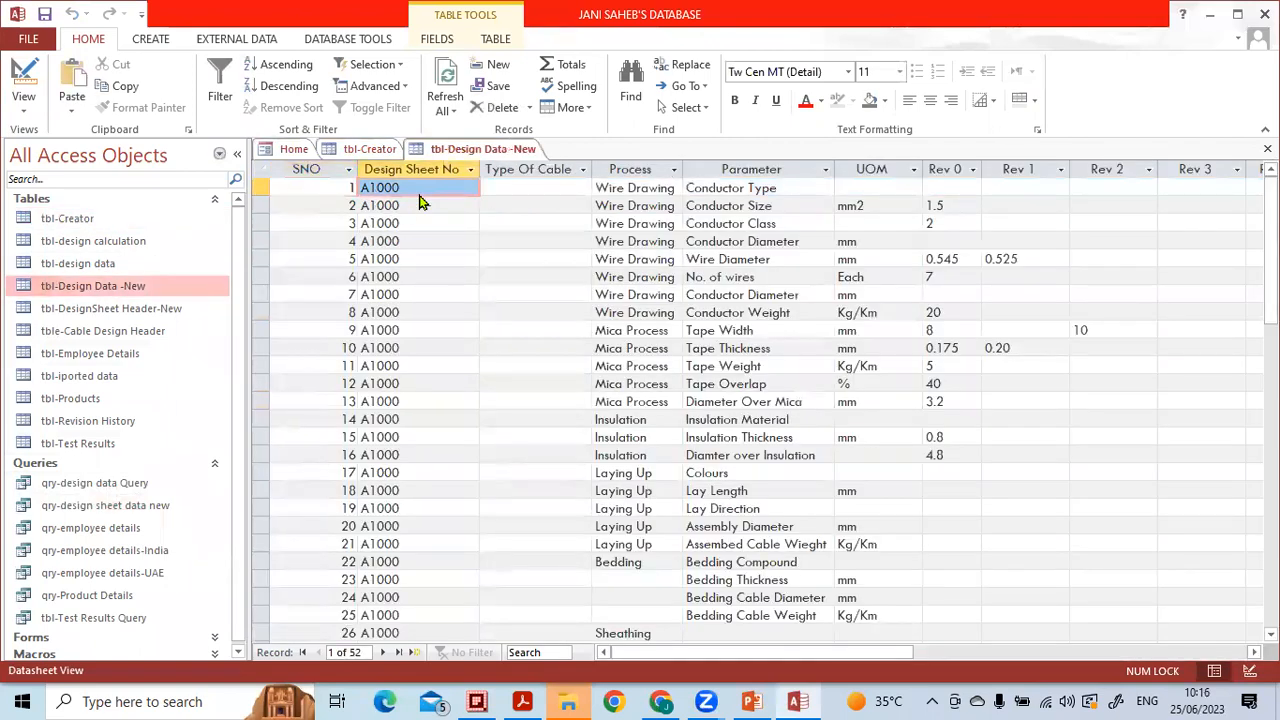
{"action": "left_click", "coordinate": [118, 220]}
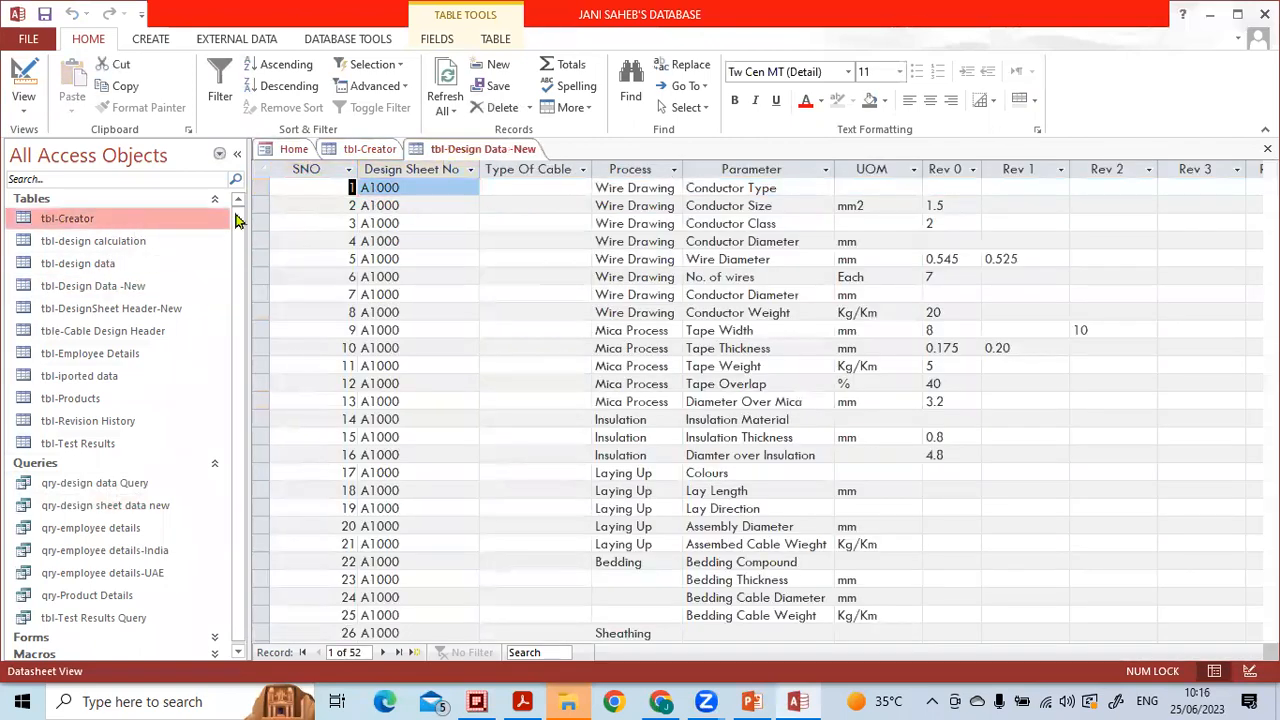
{"action": "left_click", "coordinate": [449, 201]}
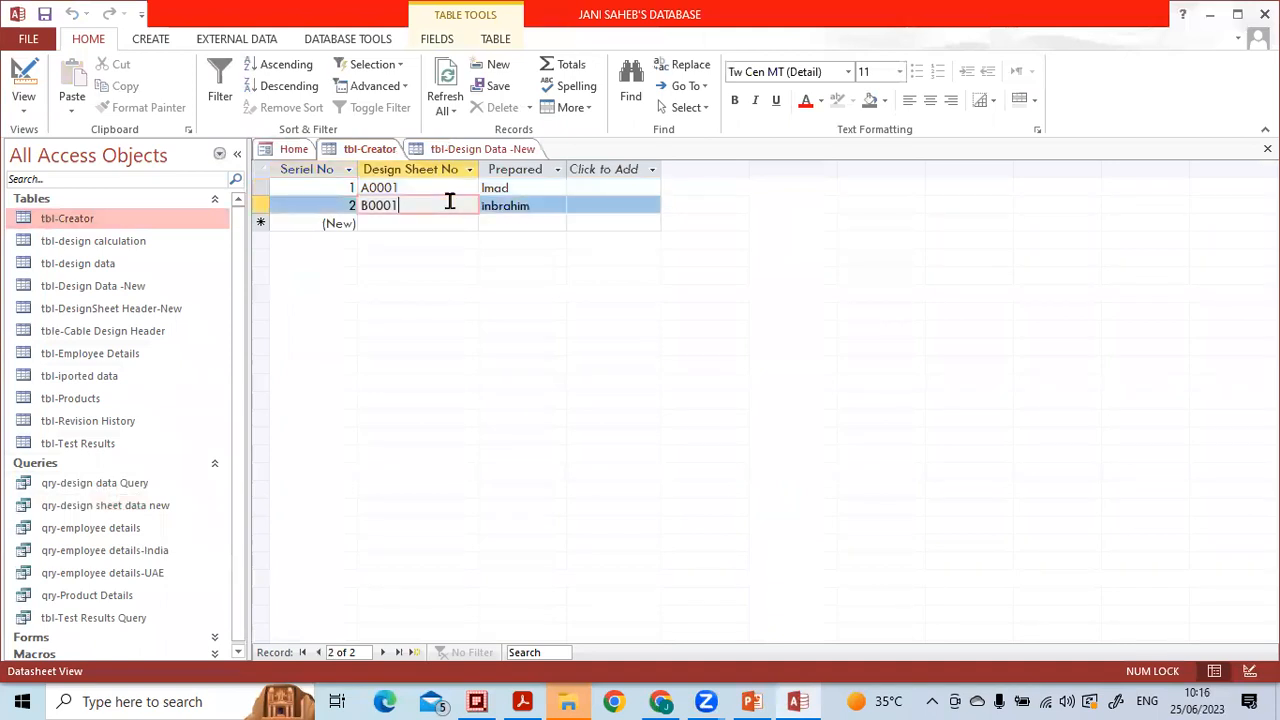
{"action": "key", "text": "Up"}
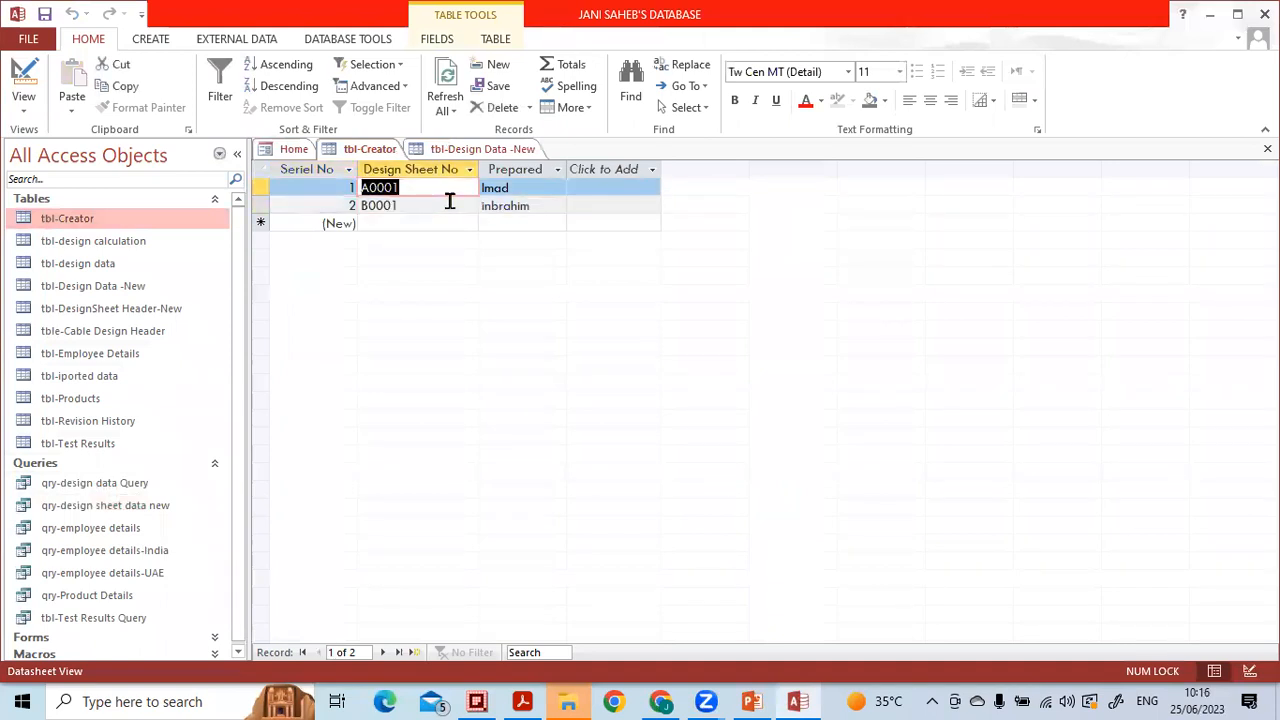
{"action": "key", "text": "Down"}
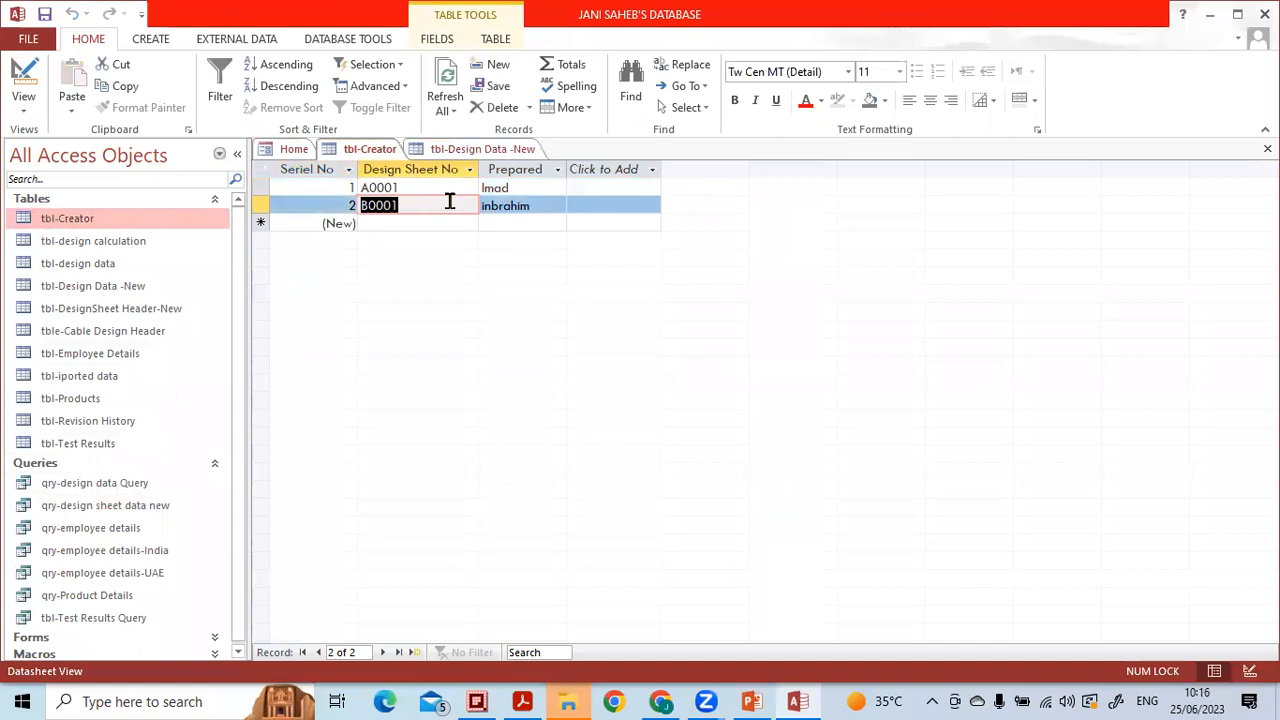
{"action": "key", "text": "Up"}
{"action": "key", "text": "Down"}
{"action": "key", "text": "Up"}
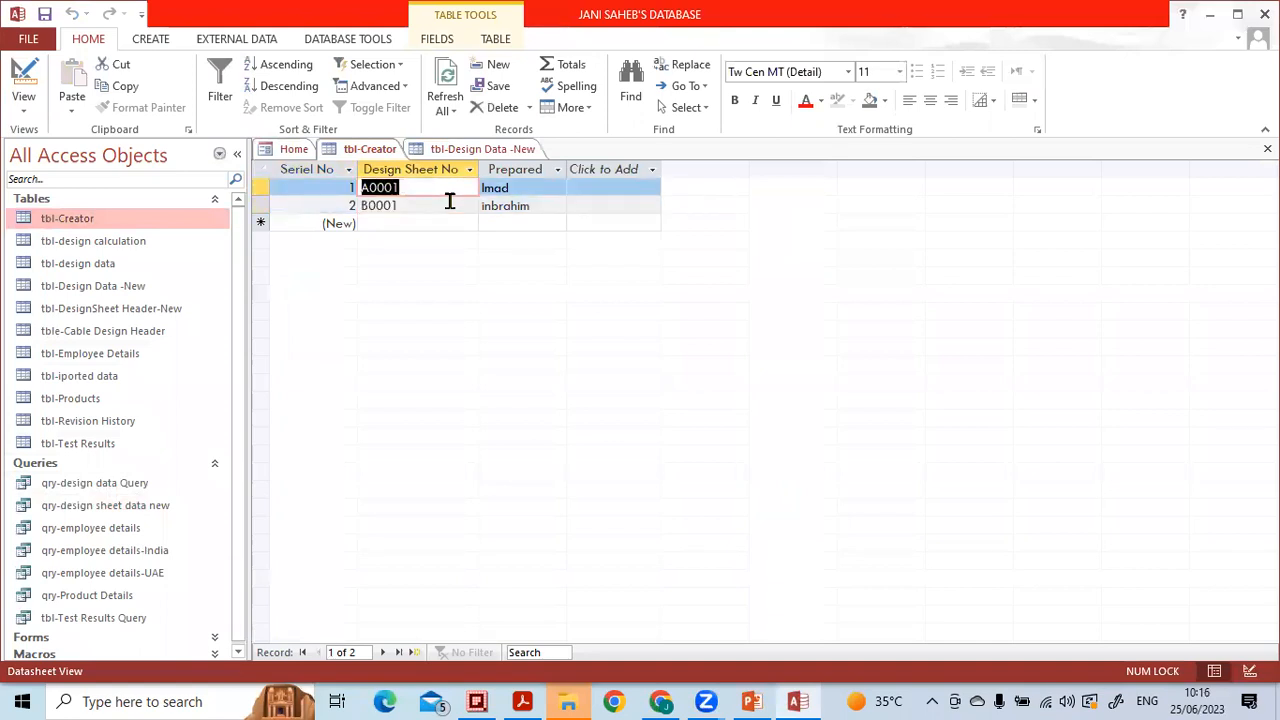
Step: Set the two Design Sheet No values in tbl-Creator to A1000 and B1000, matching tbl-Design Data -New, and close both tables
{"action": "left_click", "coordinate": [478, 150]}
{"action": "left_click_drag", "start_coordinate": [428, 187], "coordinate": [349, 178]}
{"action": "key", "text": "ctrl+c"}
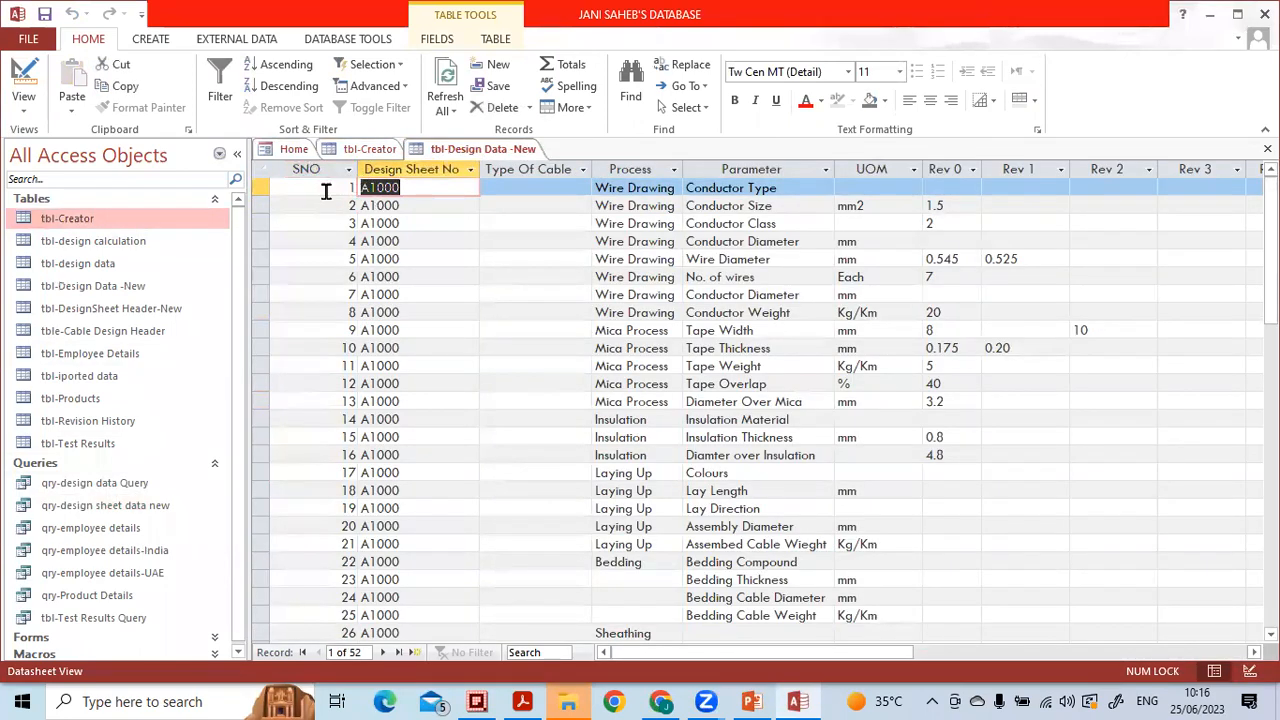
{"action": "left_click", "coordinate": [370, 149]}
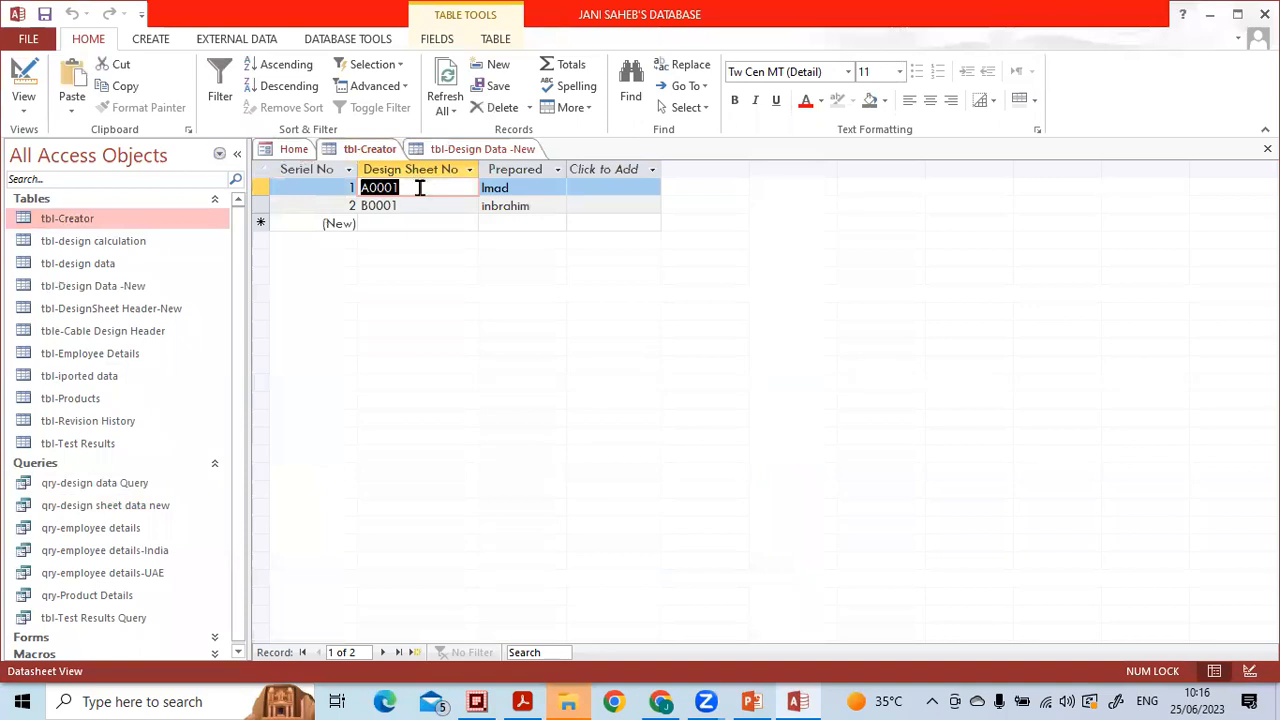
{"action": "key", "text": "ctrl+v"}
{"action": "mouse_move", "coordinate": [416, 205]}
{"action": "left_mouse_down"}
{"action": "mouse_move", "coordinate": [354, 194]}
{"action": "mouse_move", "coordinate": [370, 222]}
{"action": "left_mouse_up"}
{"action": "key", "text": "ctrl+v"}
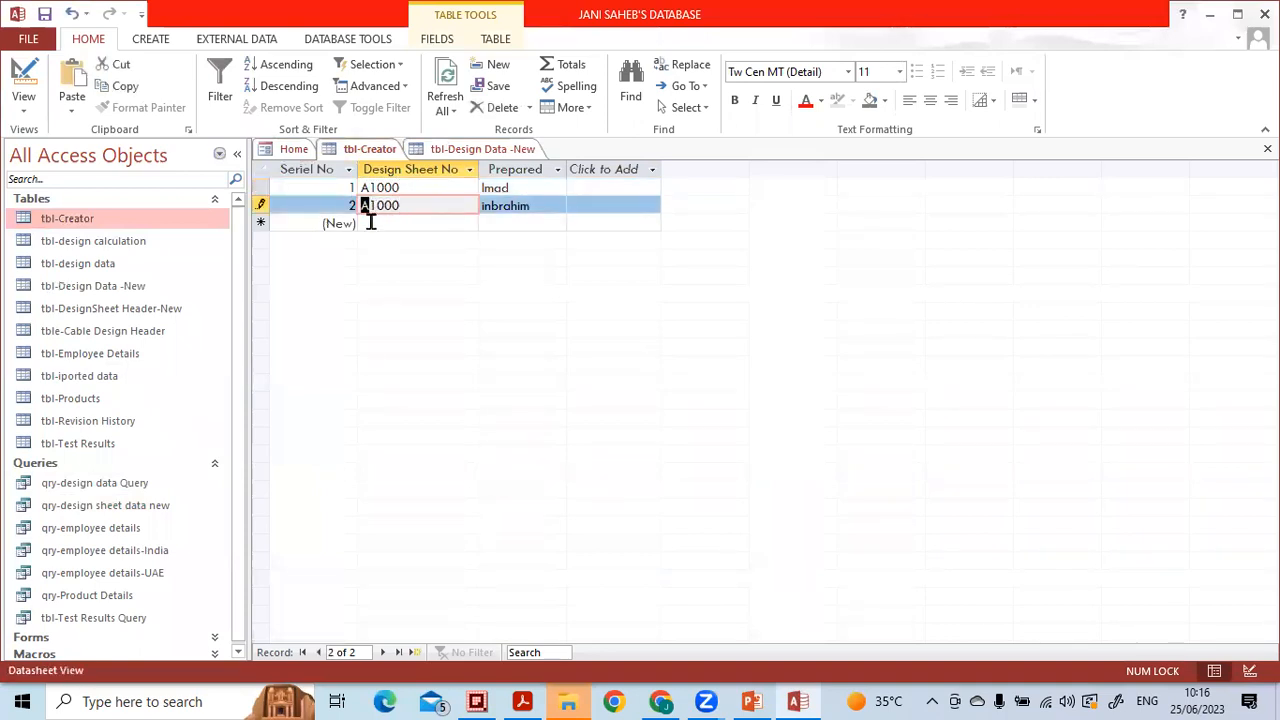
{"action": "type", "text": "B"}
{"action": "left_click", "coordinate": [429, 220]}
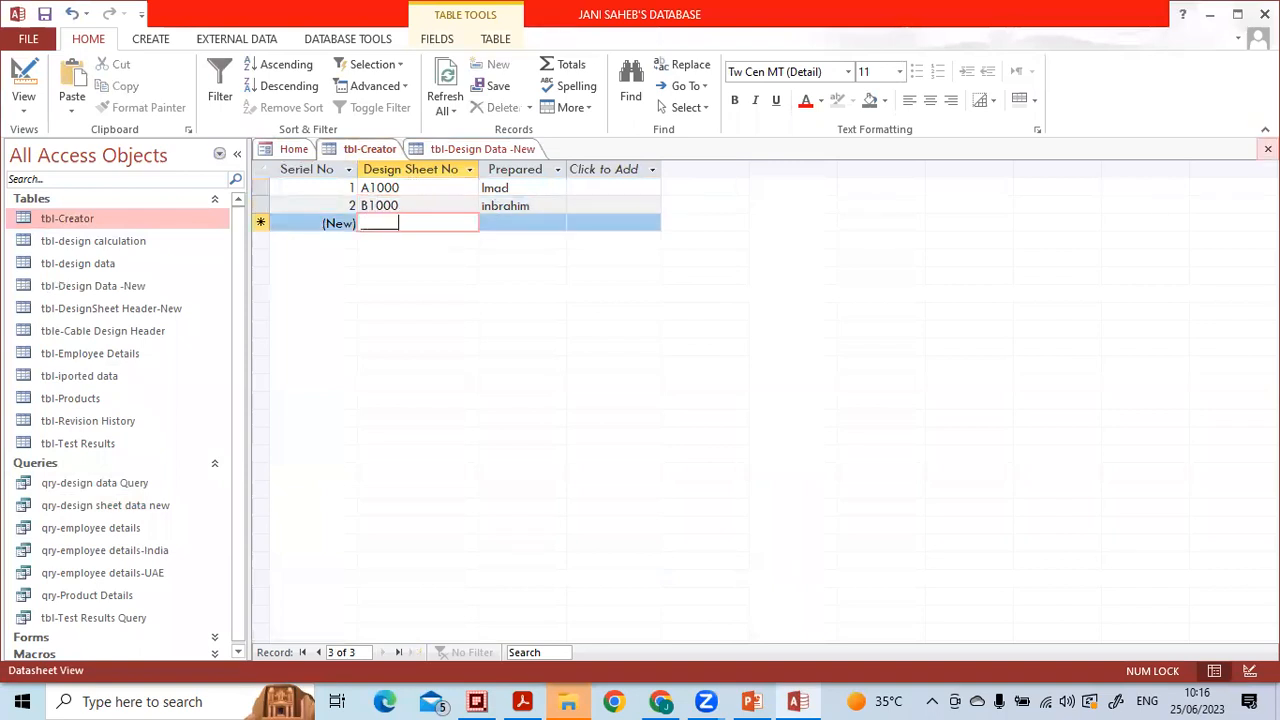
{"action": "left_click", "coordinate": [1267, 148]}
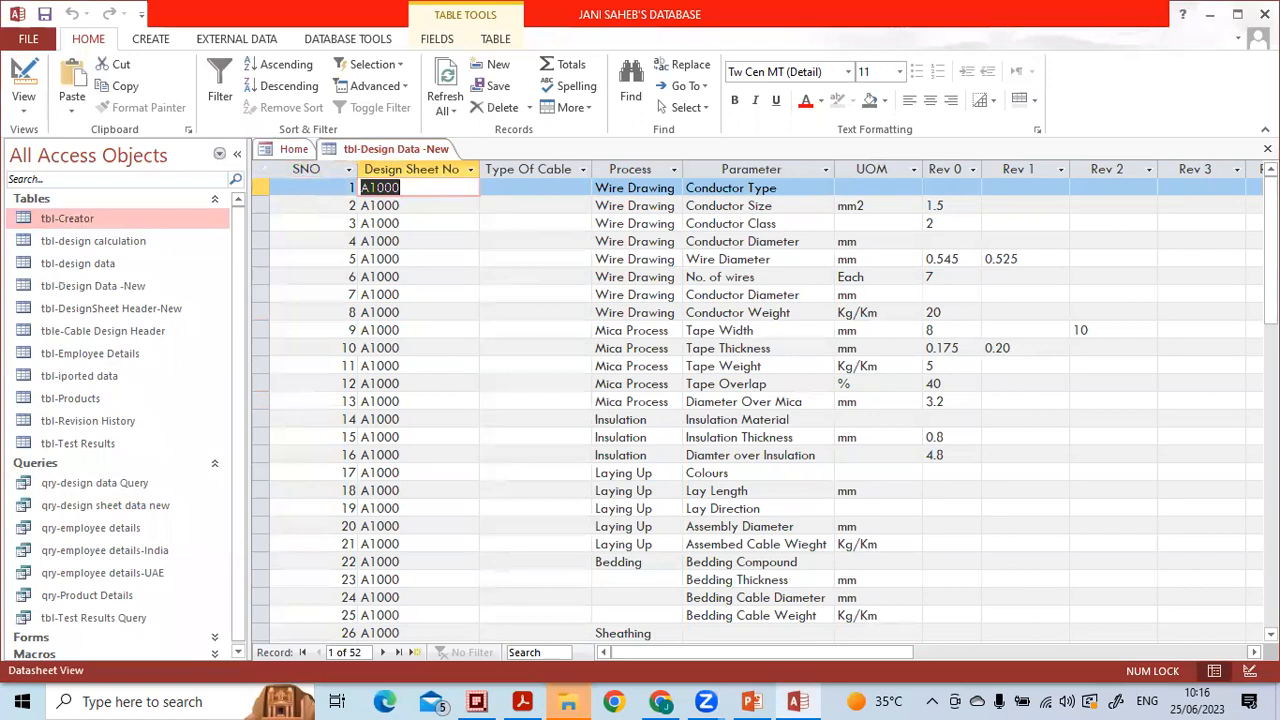
{"action": "left_click", "coordinate": [1267, 148]}
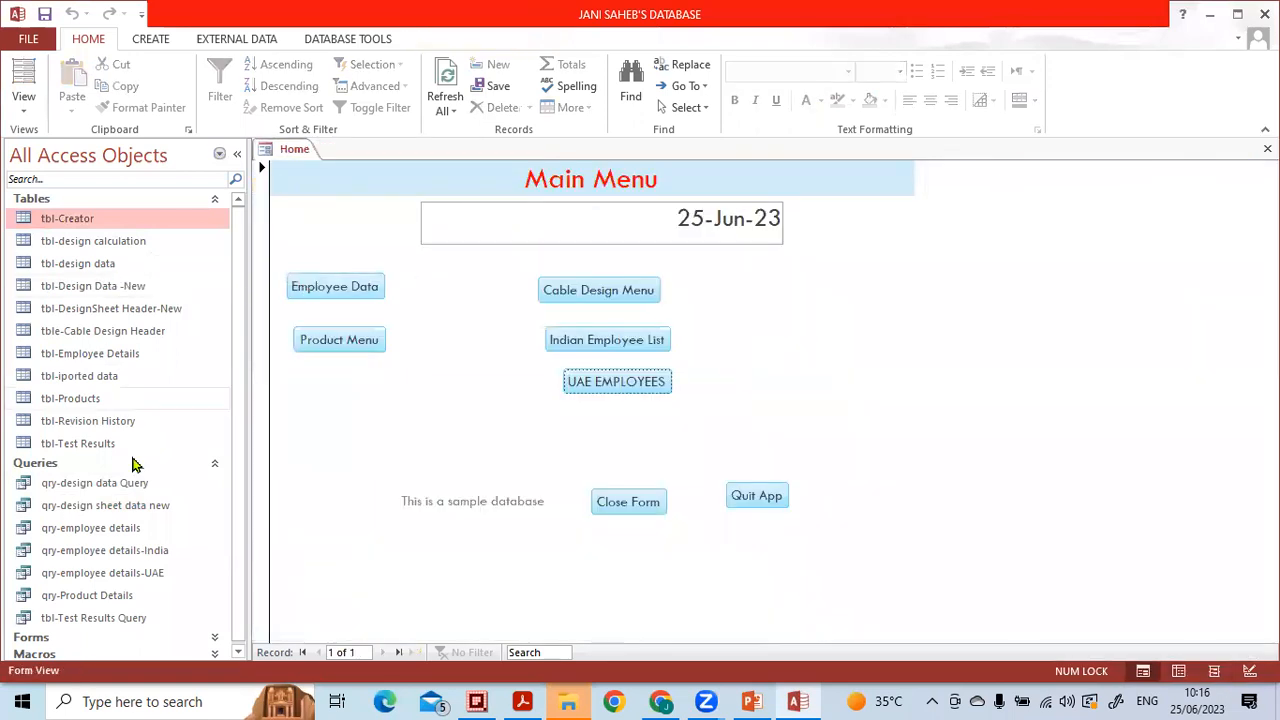
Step: Run qry-design sheet data new, collapse the Navigation Pane and examine all records and columns through Prepared
{"action": "left_click", "coordinate": [137, 508]}
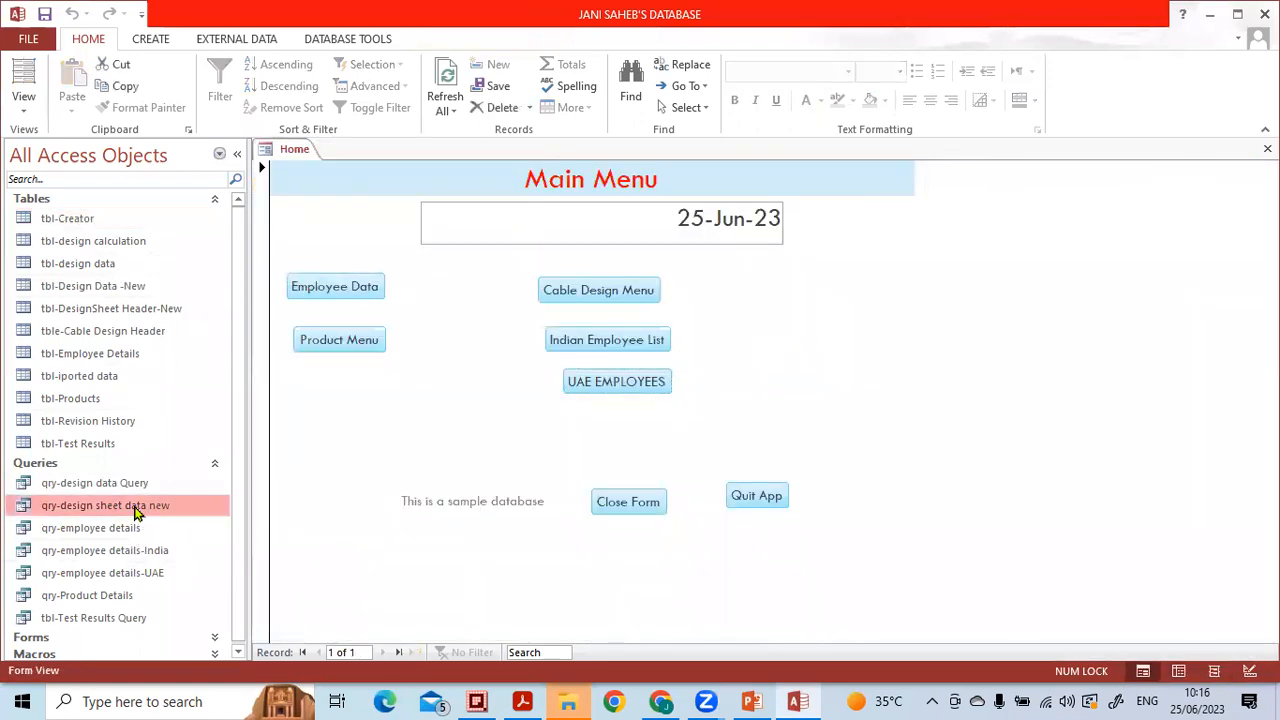
{"action": "double_click", "coordinate": [137, 508]}
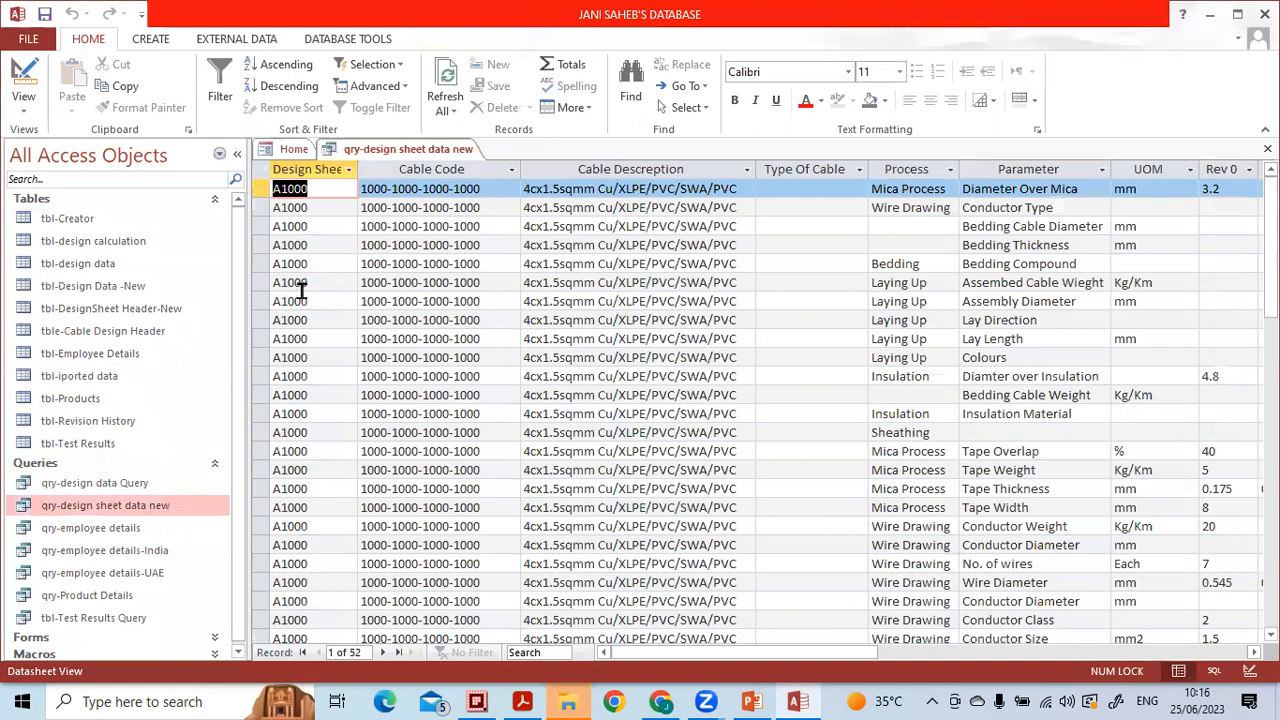
{"action": "scroll", "coordinate": [300, 290], "scroll_direction": "down", "scroll_amount": 12}
{"action": "scroll", "coordinate": [362, 357], "scroll_direction": "up", "scroll_amount": 12}
{"action": "left_click", "coordinate": [237, 153]}
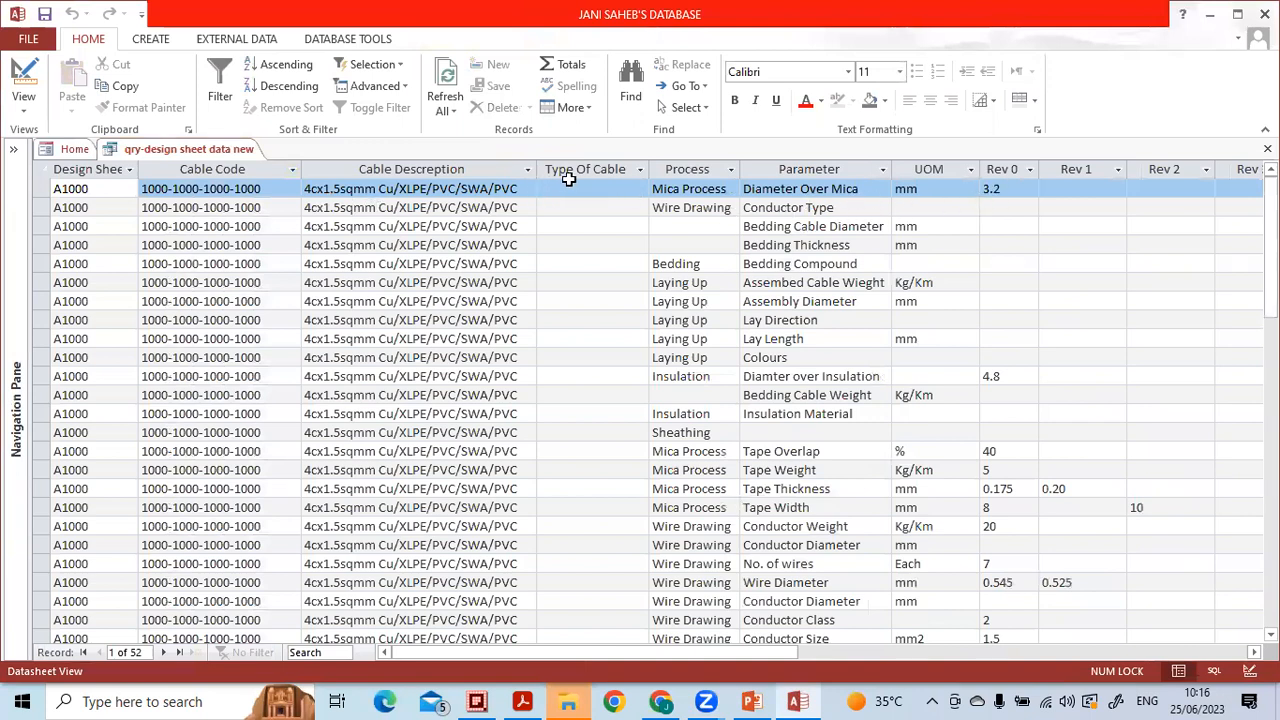
{"action": "left_click_drag", "start_coordinate": [91, 170], "coordinate": [492, 172]}
{"action": "left_click_drag", "start_coordinate": [572, 162], "coordinate": [868, 207]}
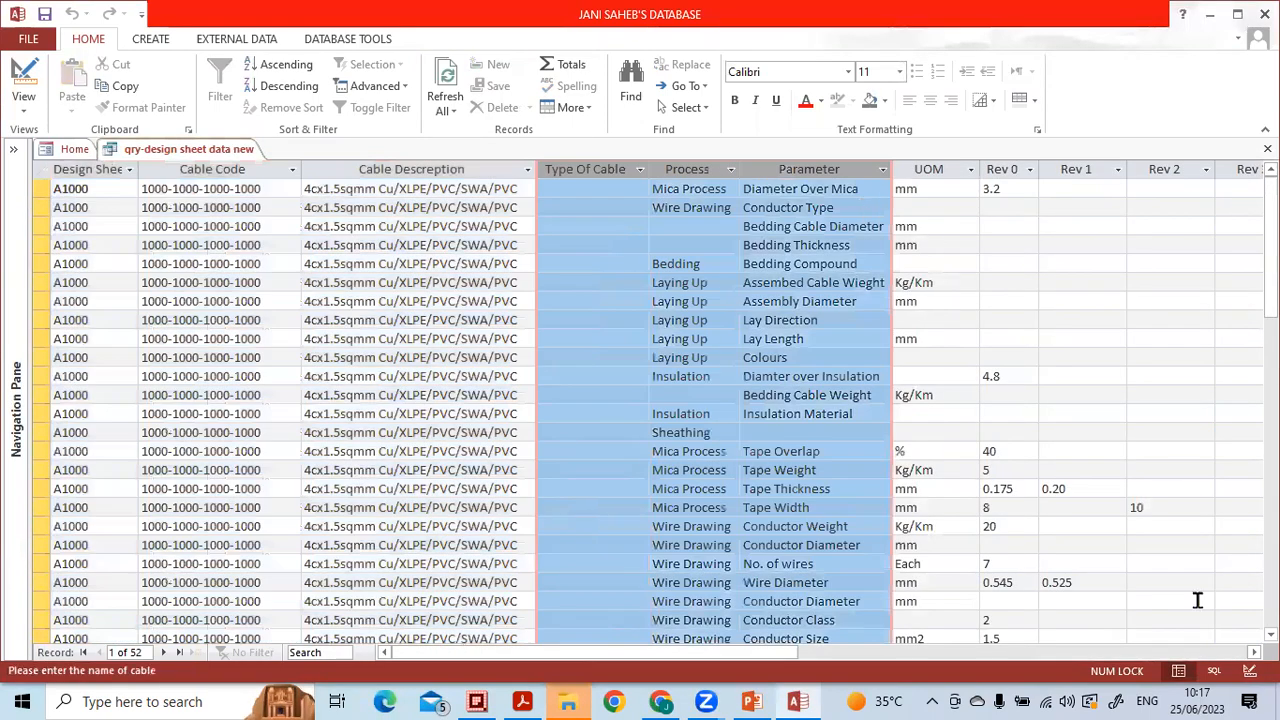
{"action": "left_click", "coordinate": [1222, 652]}
{"action": "scroll", "coordinate": [198, 347], "scroll_direction": "down", "scroll_amount": 6}
{"action": "scroll", "coordinate": [199, 300], "scroll_direction": "up", "scroll_amount": 8}
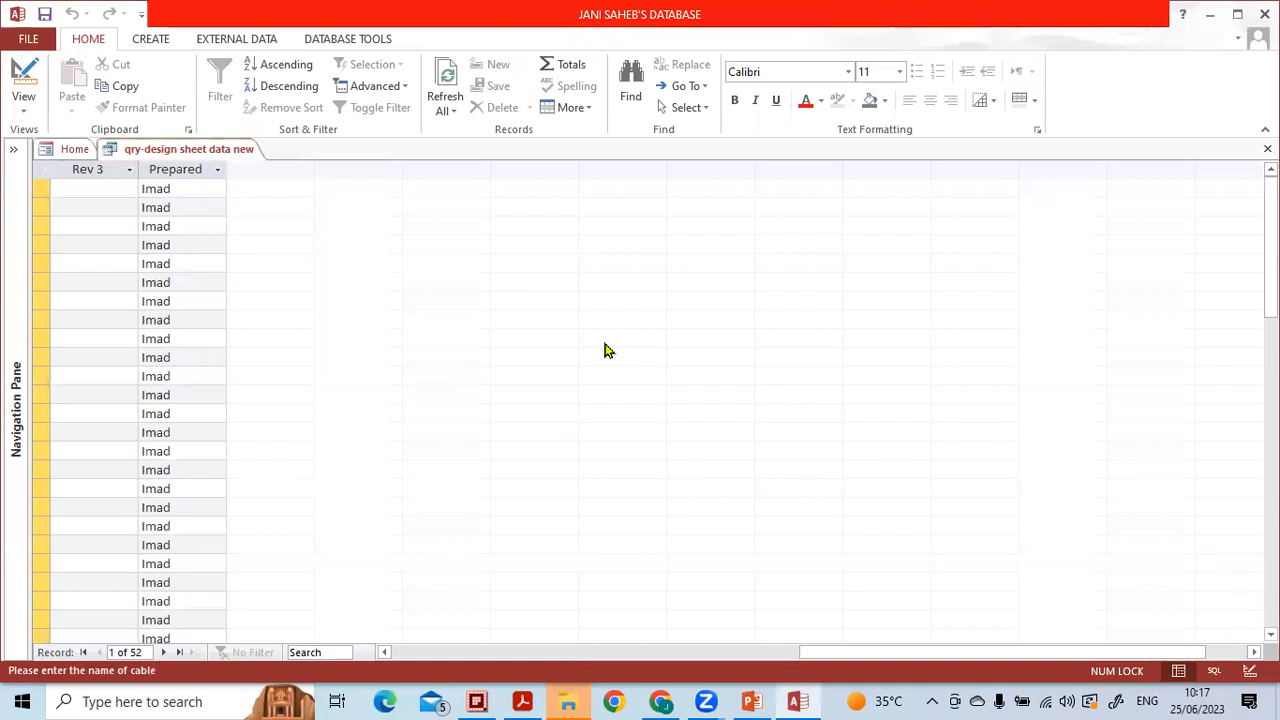
Step: Open the design of qry-design sheet data new and start editing the Criteria row of the Prepared field
{"action": "left_click", "coordinate": [1250, 670]}
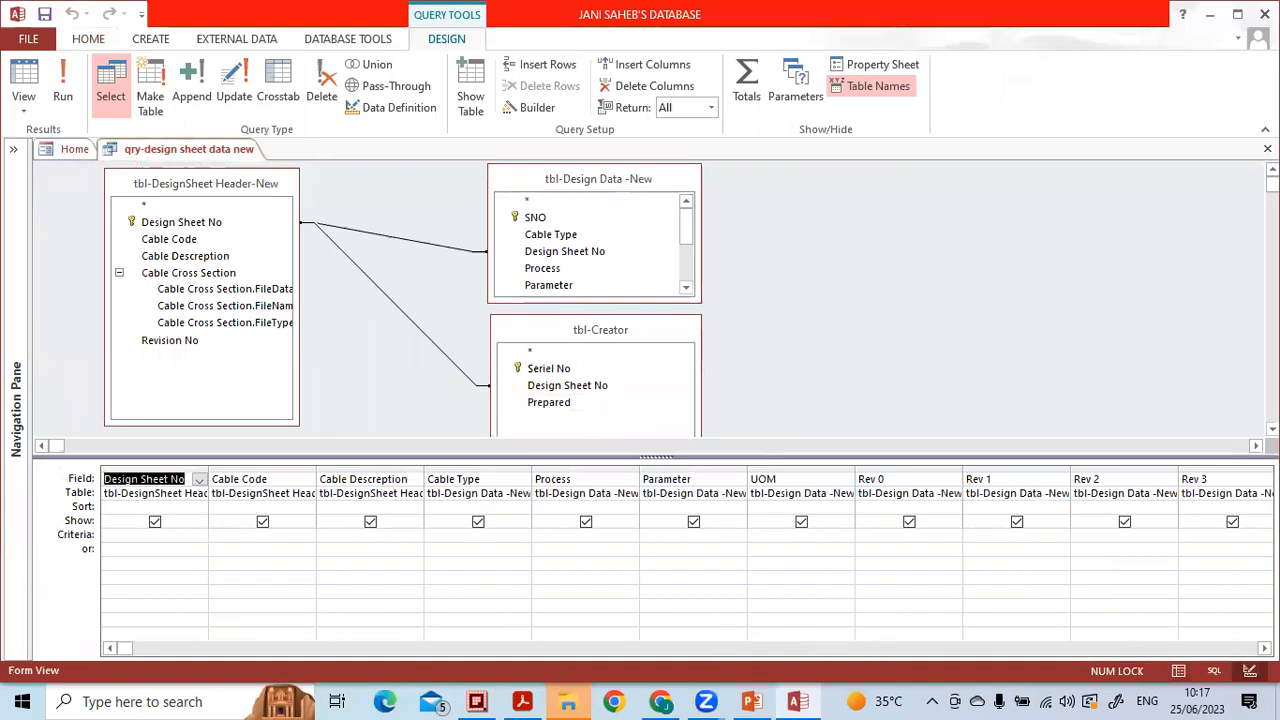
{"action": "left_click", "coordinate": [1245, 649]}
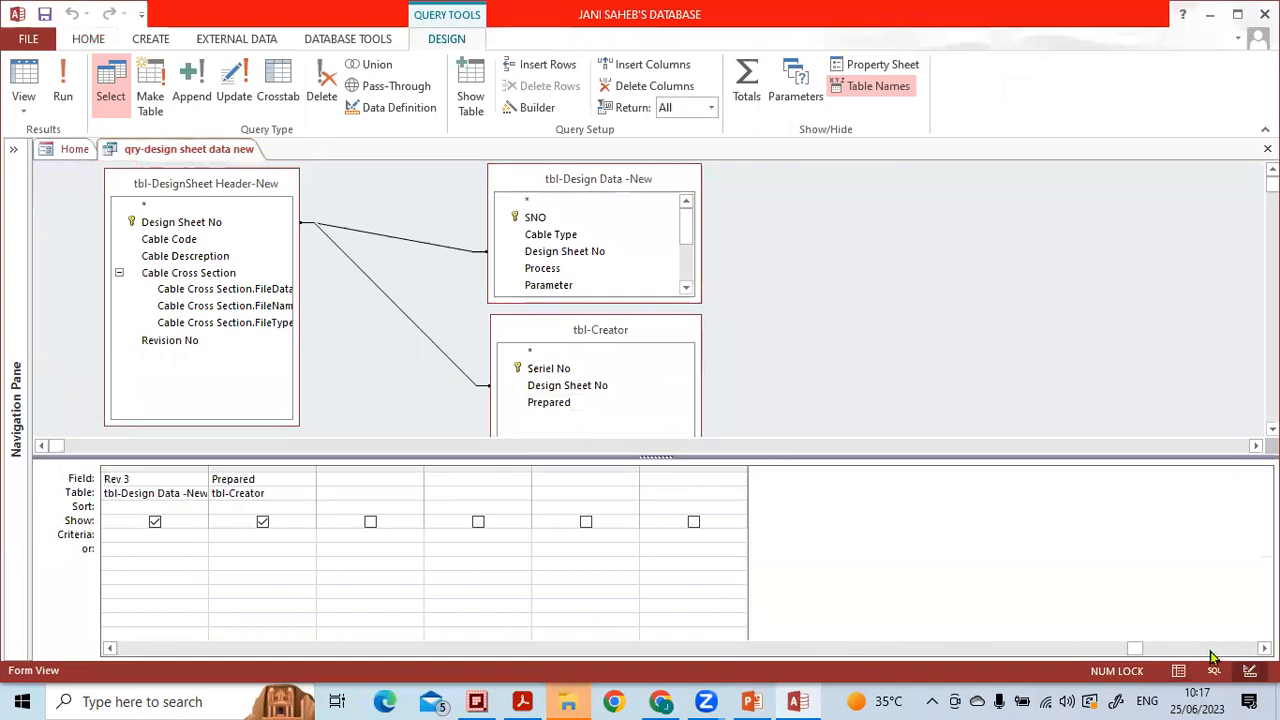
{"action": "left_click", "coordinate": [270, 552]}
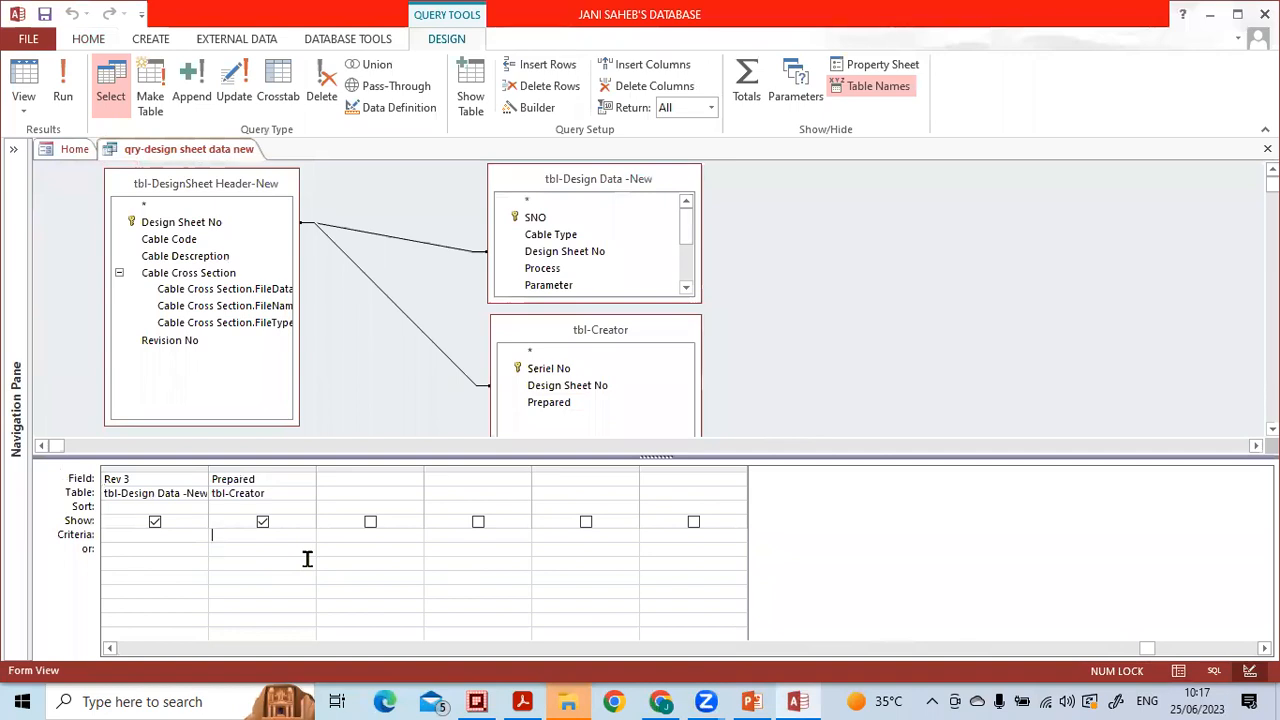
{"action": "left_click", "coordinate": [106, 529]}
{"action": "mouse_move", "coordinate": [476, 500]}
{"action": "left_mouse_down"}
{"action": "mouse_move", "coordinate": [250, 446]}
{"action": "mouse_move", "coordinate": [42, 538]}
{"action": "mouse_move", "coordinate": [160, 572]}
{"action": "mouse_move", "coordinate": [283, 540]}
{"action": "left_mouse_up"}
{"action": "mouse_move", "coordinate": [281, 463]}
{"action": "left_mouse_down"}
{"action": "mouse_move", "coordinate": [214, 458]}
{"action": "mouse_move", "coordinate": [294, 525]}
{"action": "mouse_move", "coordinate": [268, 448]}
{"action": "left_mouse_up"}
{"action": "mouse_move", "coordinate": [122, 524]}
{"action": "left_mouse_down"}
{"action": "mouse_move", "coordinate": [78, 508]}
{"action": "mouse_move", "coordinate": [62, 540]}
{"action": "mouse_move", "coordinate": [110, 545]}
{"action": "mouse_move", "coordinate": [94, 522]}
{"action": "left_mouse_up"}
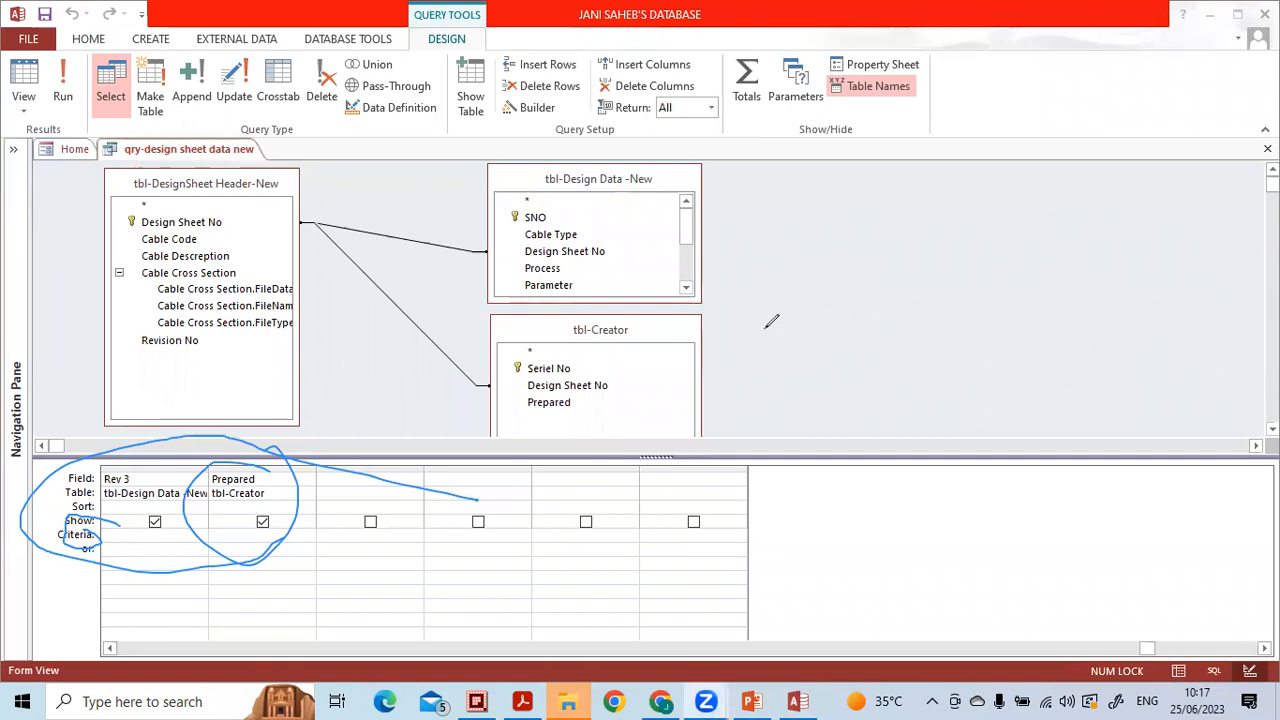
{"action": "mouse_move", "coordinate": [230, 468]}
{"action": "left_mouse_down"}
{"action": "mouse_move", "coordinate": [86, 478]}
{"action": "mouse_move", "coordinate": [134, 516]}
{"action": "mouse_move", "coordinate": [108, 543]}
{"action": "left_mouse_up"}
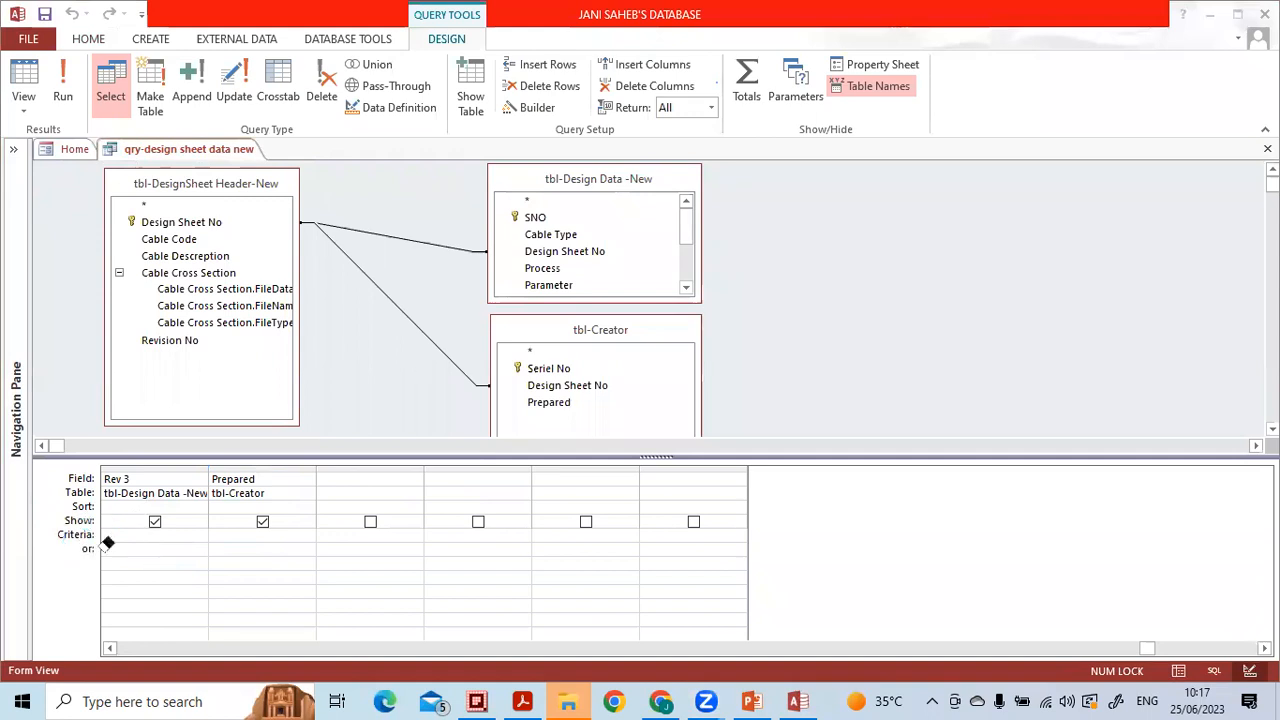
{"action": "left_click", "coordinate": [765, 461]}
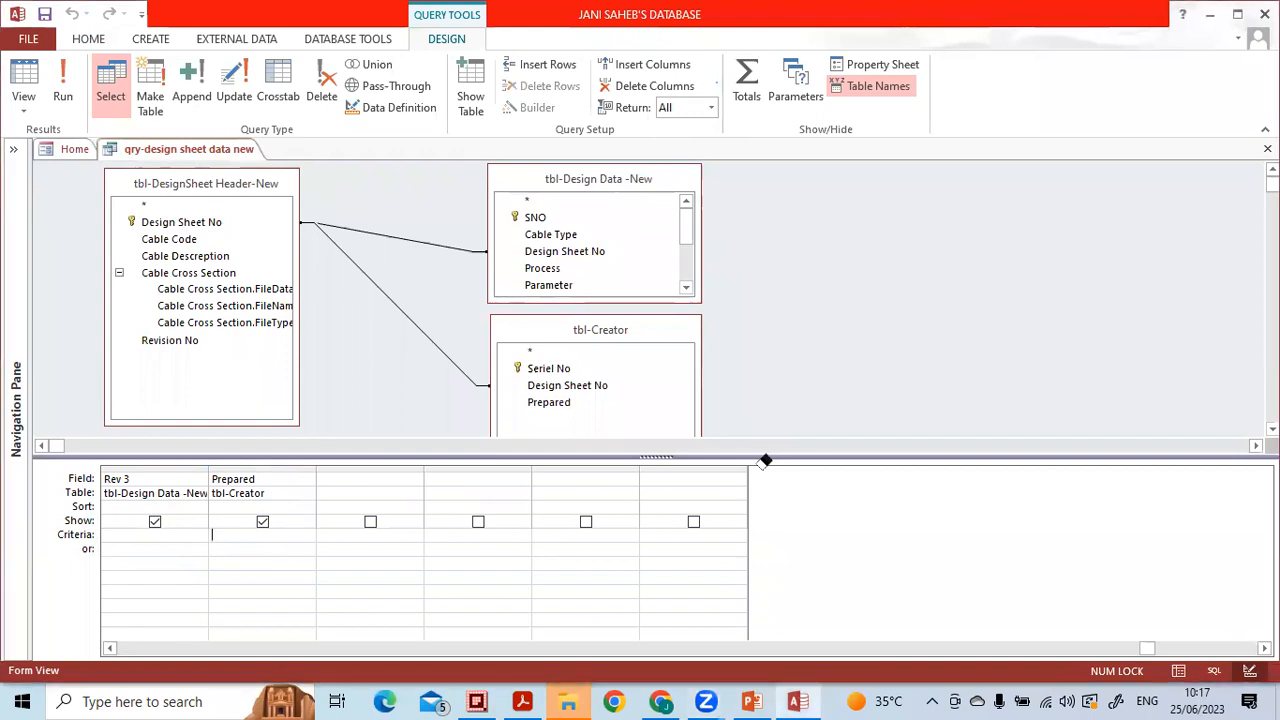
Step: Set the criterion of the Prepared field to the first preparer's name
{"action": "key", "text": "Caps_Lock"}
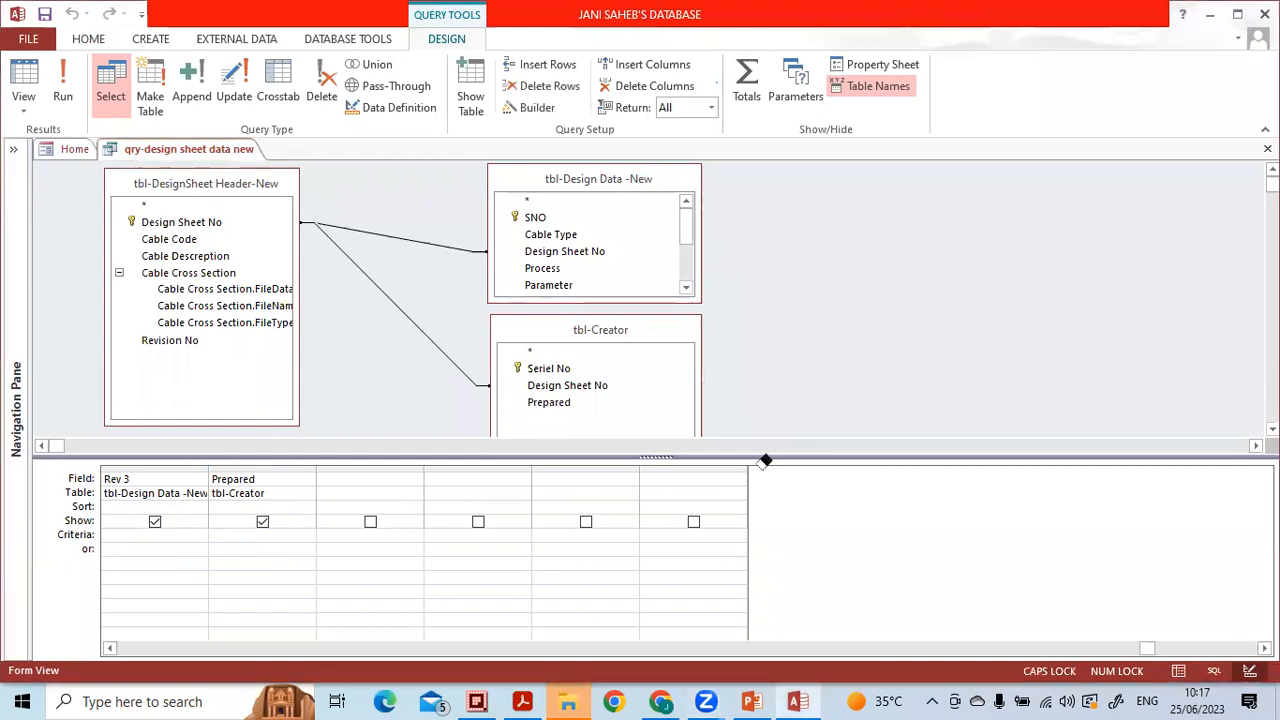
{"action": "type", "text": "I"}
{"action": "key", "text": "Caps_Lock"}
{"action": "type", "text": "m"}
{"action": "key", "text": "Tab"}
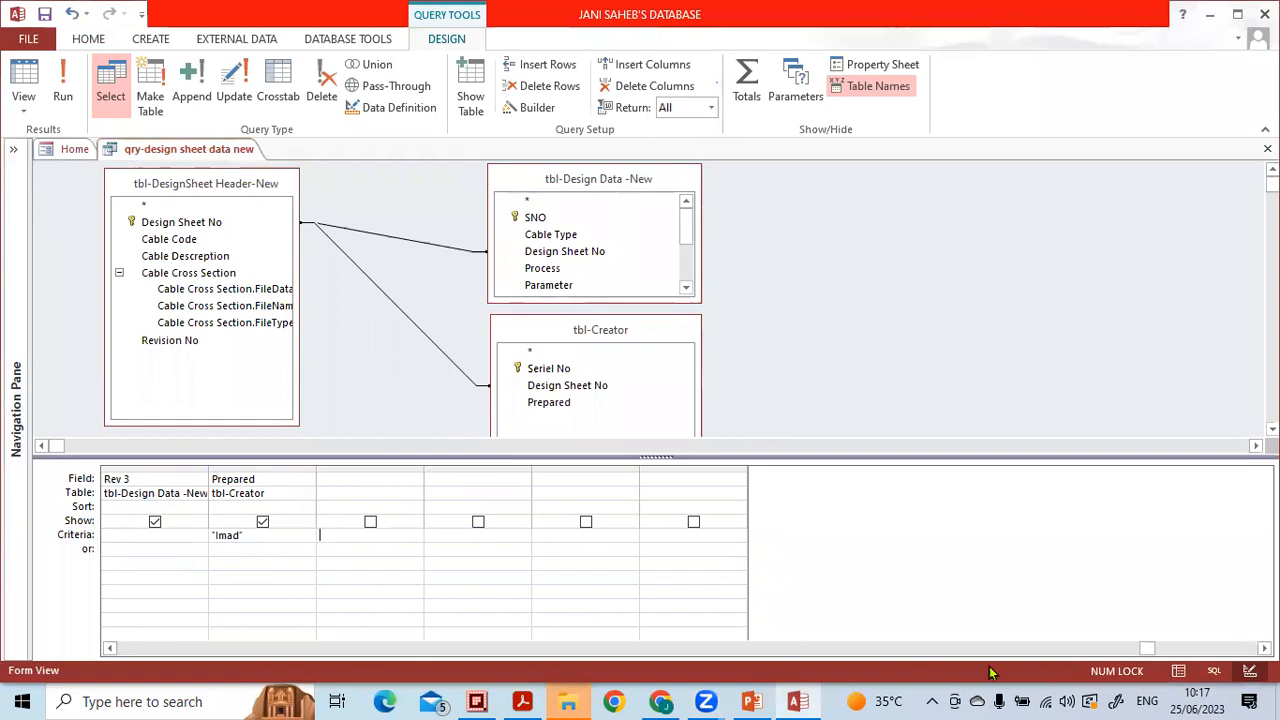
Step: Run the query and examine the returned records across all columns, including Rev 0, Rev 1 and Prepared
{"action": "left_click", "coordinate": [68, 95]}
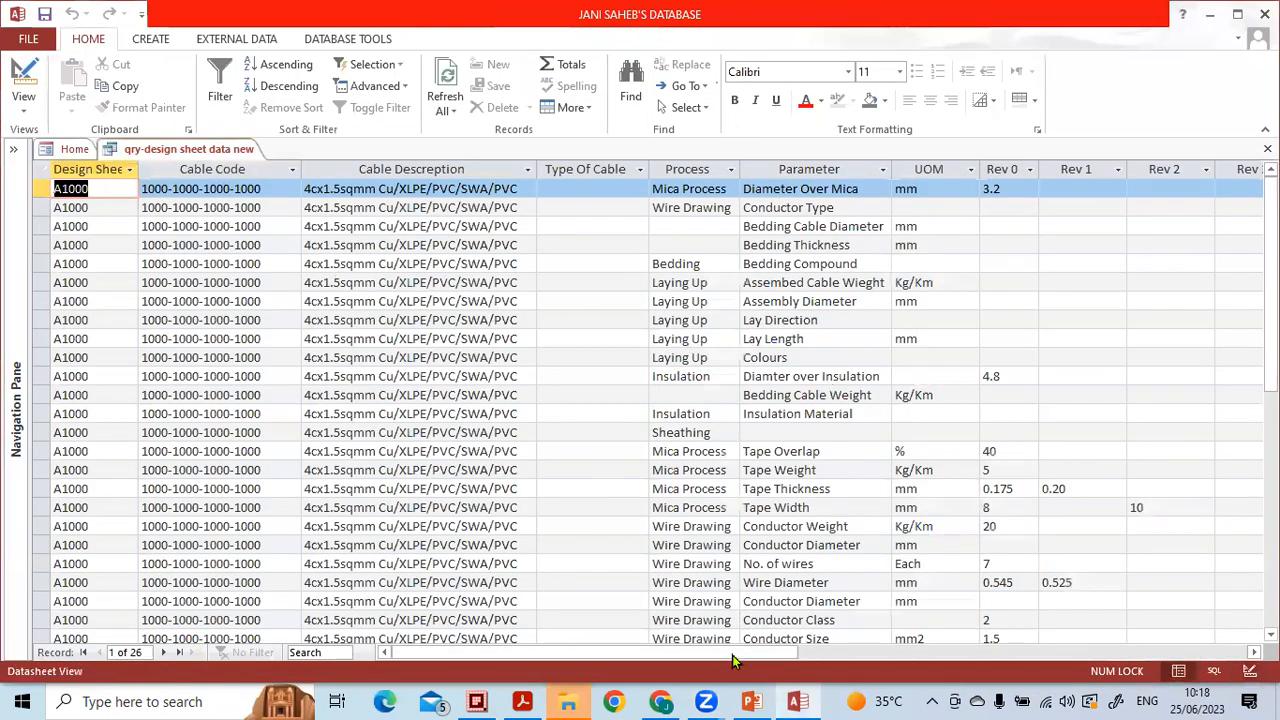
{"action": "left_click_drag", "start_coordinate": [732, 655], "coordinate": [856, 655]}
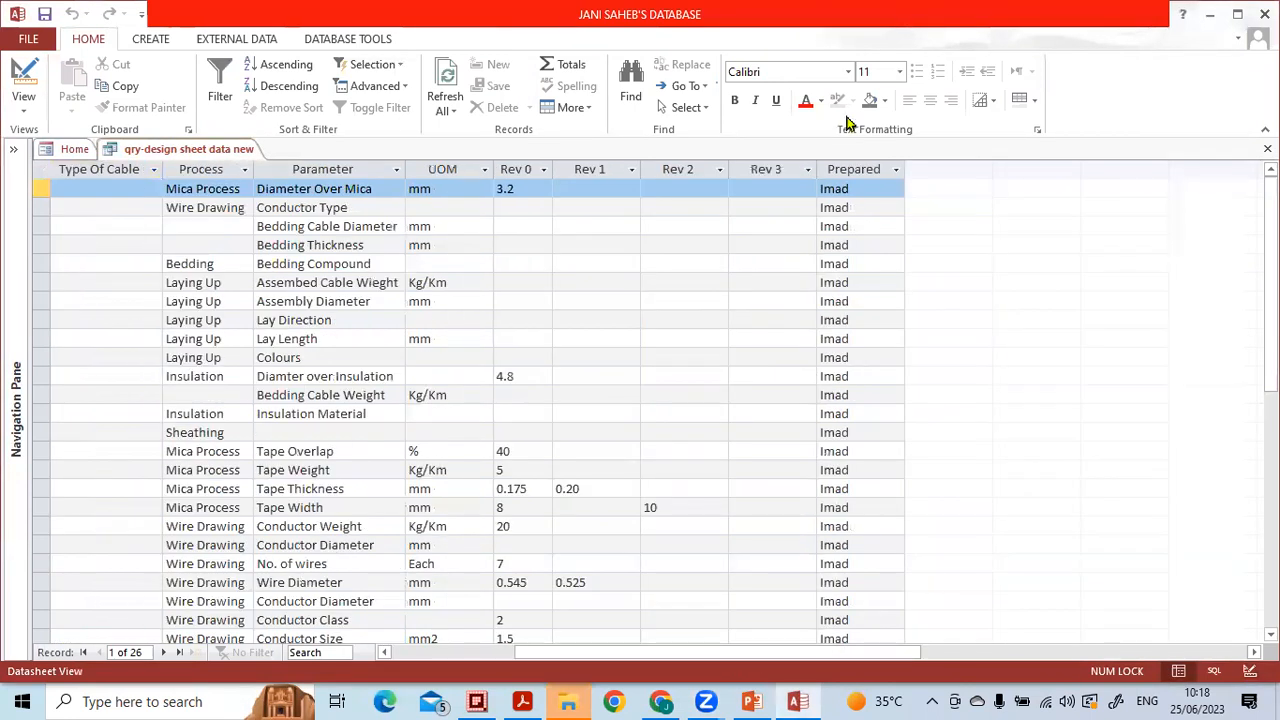
{"action": "scroll", "coordinate": [856, 437], "scroll_direction": "down", "scroll_amount": 6}
{"action": "scroll", "coordinate": [854, 409], "scroll_direction": "up", "scroll_amount": 6}
{"action": "left_click", "coordinate": [507, 372]}
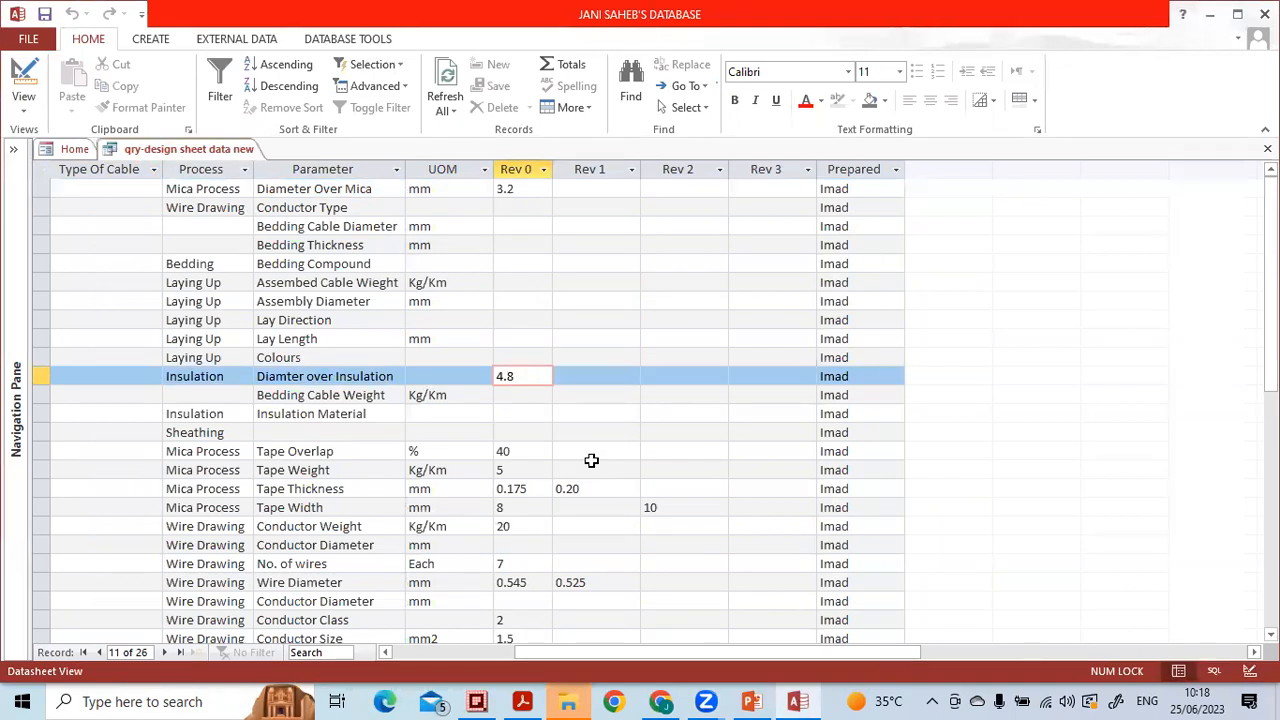
{"action": "left_click", "coordinate": [600, 414]}
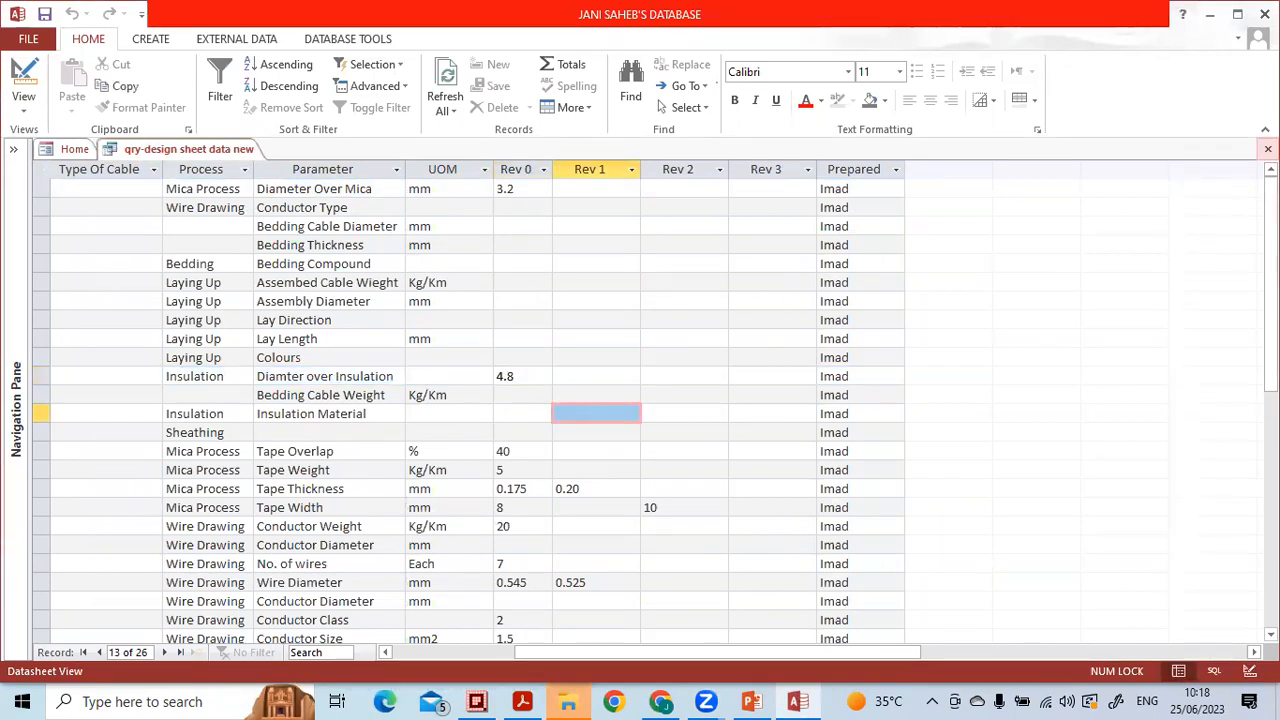
Step: Return to the query design and add a second preparer's name as an Or criterion for the Prepared field
{"action": "left_click", "coordinate": [1246, 670]}
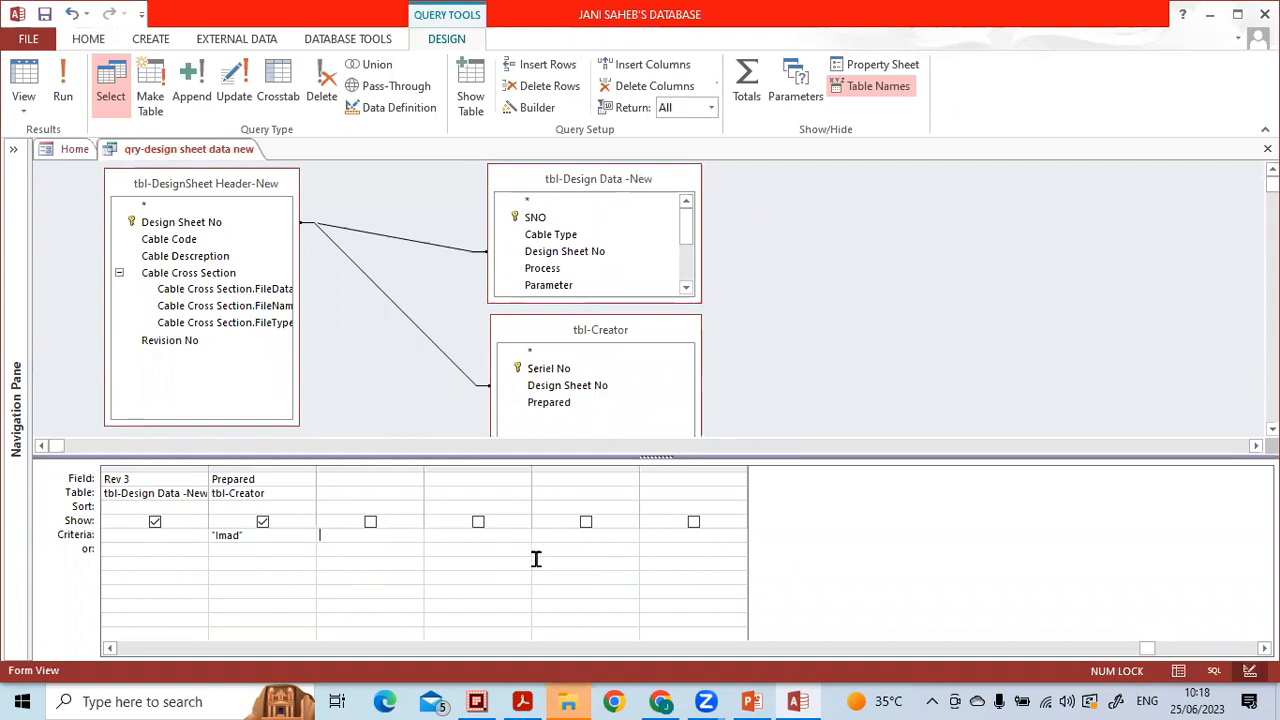
{"action": "mouse_move", "coordinate": [99, 541]}
{"action": "left_mouse_down"}
{"action": "mouse_move", "coordinate": [59, 559]}
{"action": "mouse_move", "coordinate": [107, 547]}
{"action": "mouse_move", "coordinate": [95, 531]}
{"action": "left_mouse_up"}
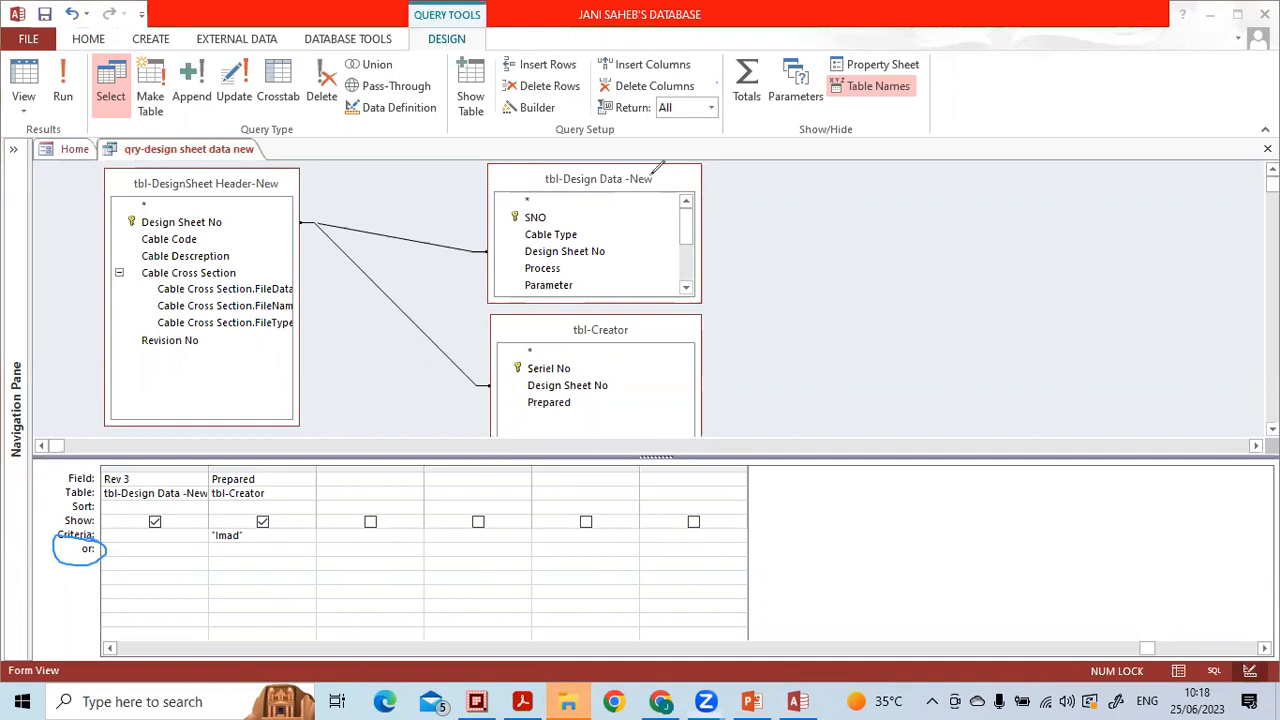
{"action": "left_click", "coordinate": [68, 545]}
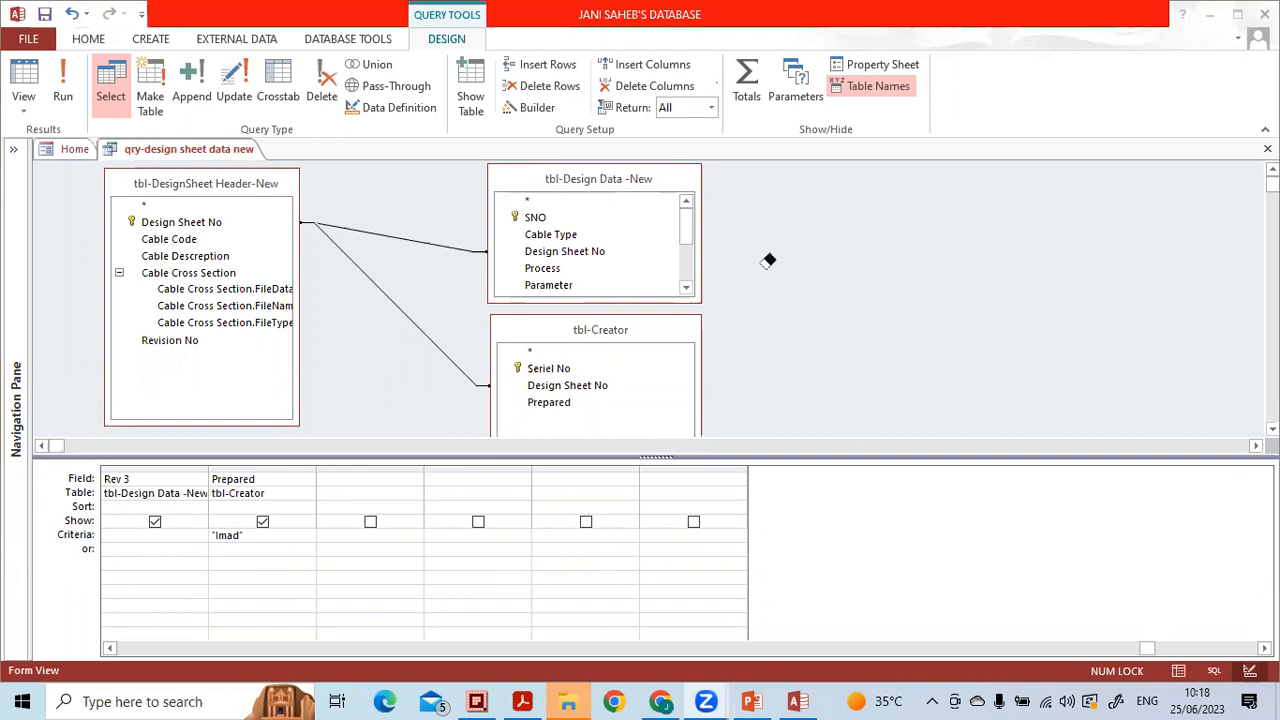
{"action": "left_click", "coordinate": [258, 549]}
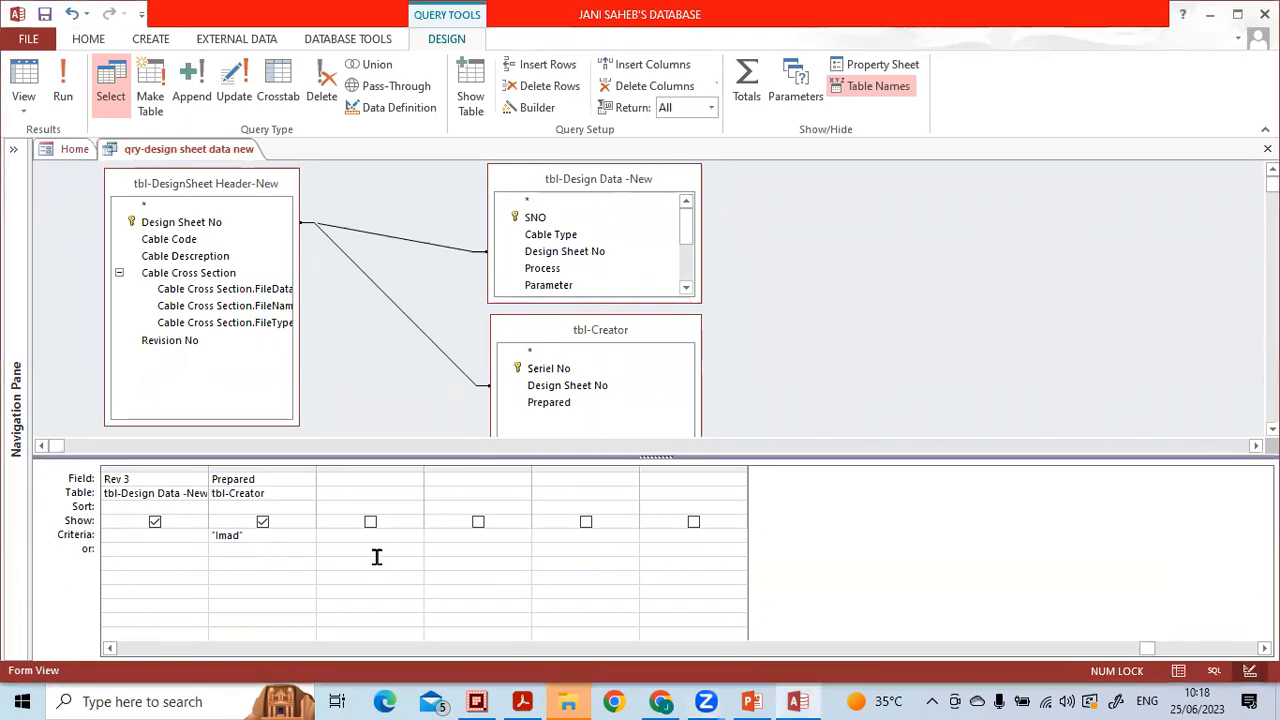
{"action": "key", "text": "Caps_Lock"}
{"action": "type", "text": "\""}
{"action": "key", "text": "Caps_Lock"}
{"action": "type", "text": "i"}
{"action": "key", "text": "Caps_Lock"}
{"action": "type", "text": "BR"}
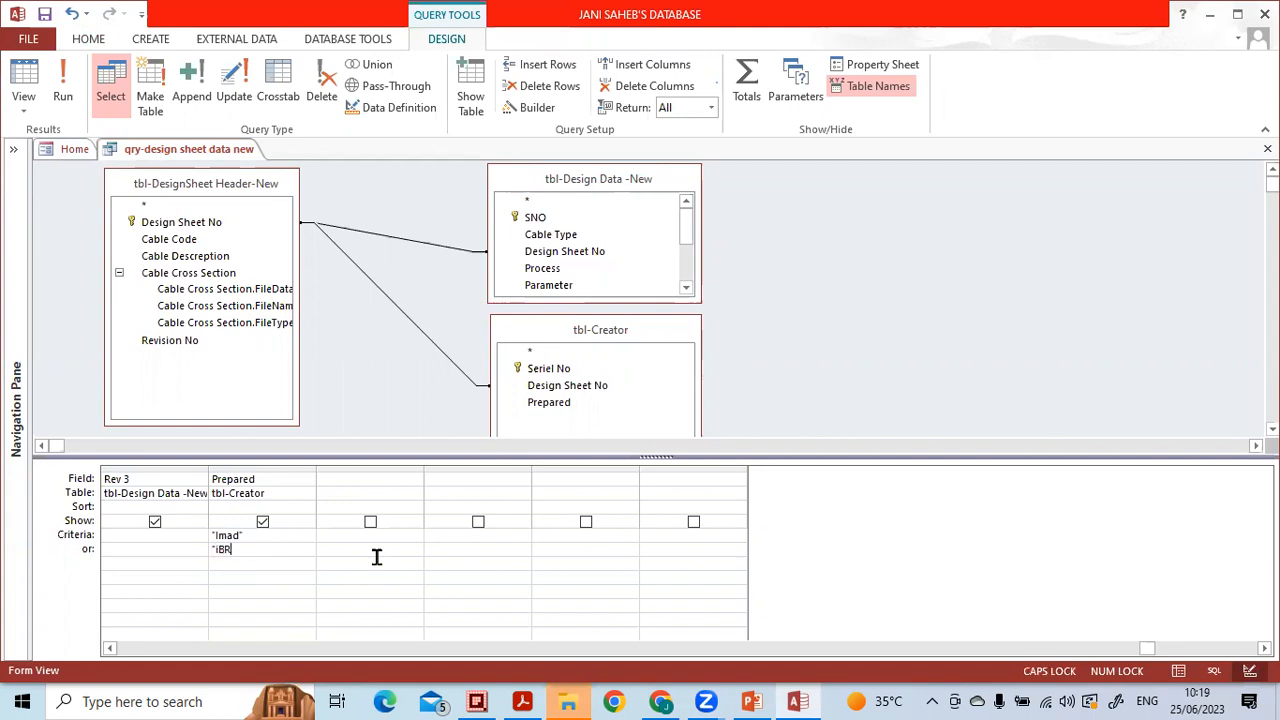
{"action": "key", "text": "Caps_Lock"}
{"action": "key", "text": "BackSpace"}
{"action": "key", "text": "Up"}
{"action": "key", "text": "Down"}
{"action": "key", "text": "Up"}
{"action": "key", "text": "Up"}
{"action": "key", "text": "Up"}
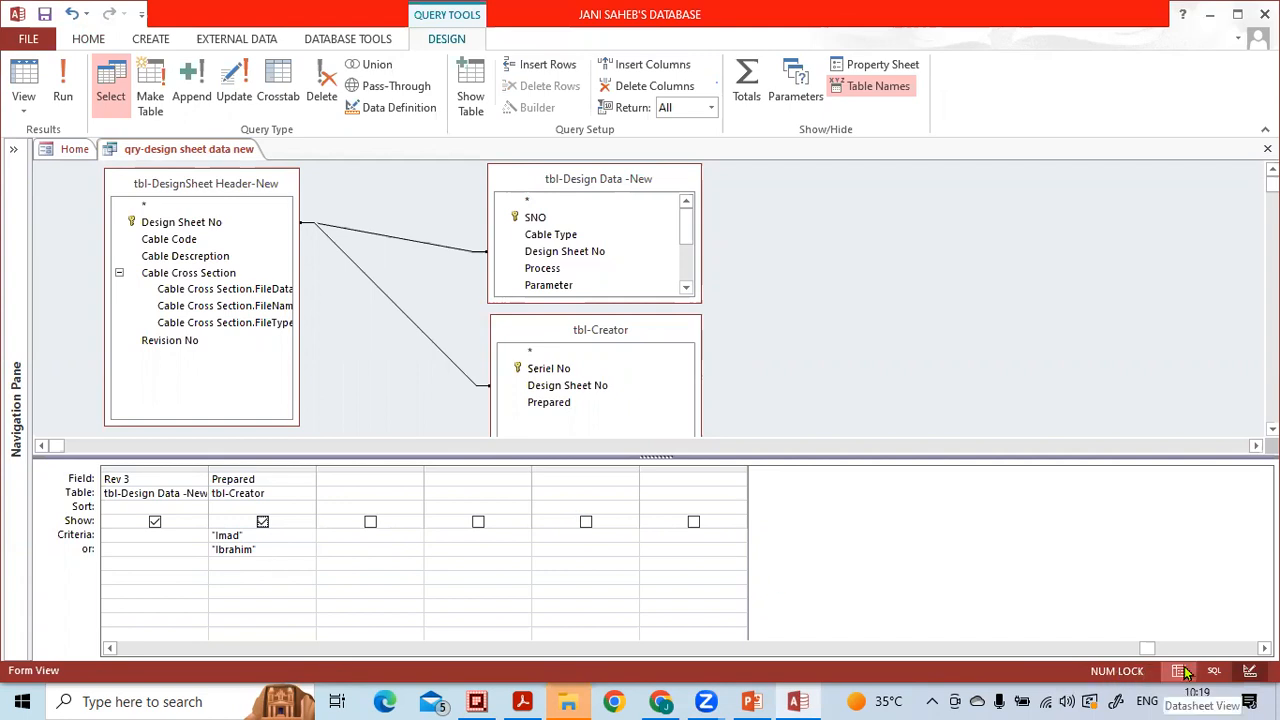
Step: Rerun the query with both preparer criteria and examine the Prepared values of the records
{"action": "left_click", "coordinate": [62, 85]}
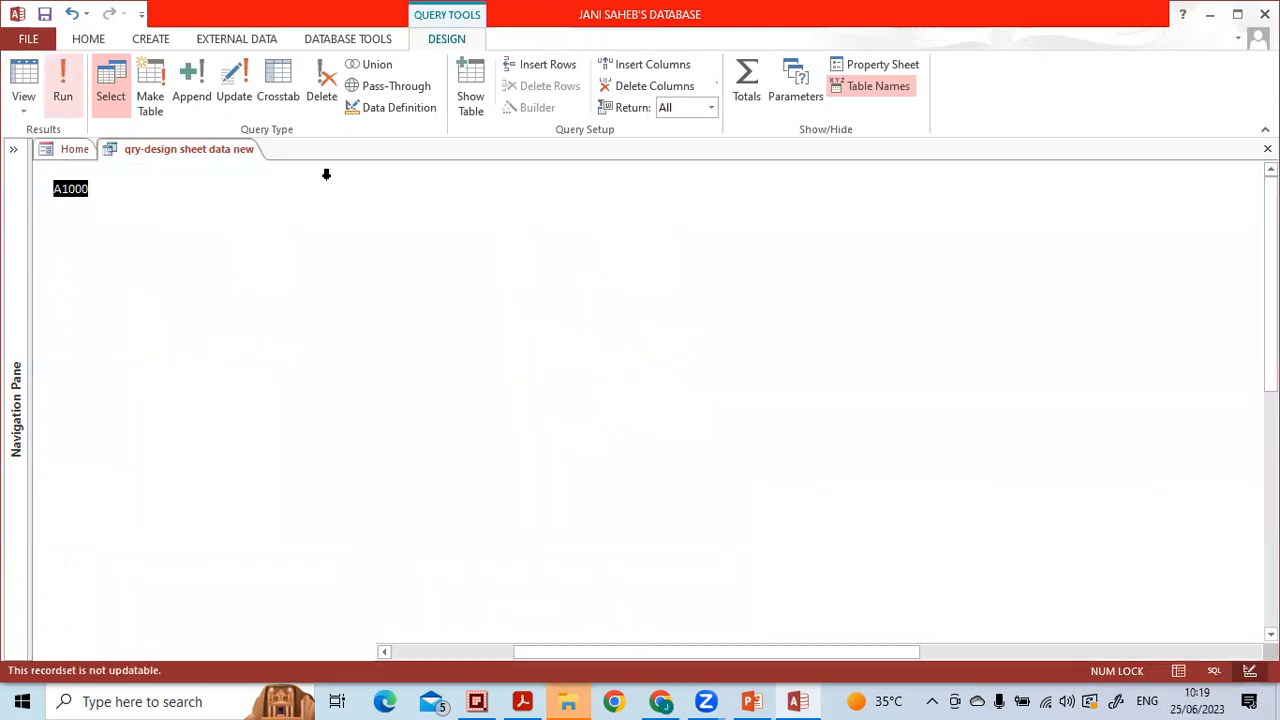
{"action": "left_click_drag", "start_coordinate": [766, 652], "coordinate": [940, 647]}
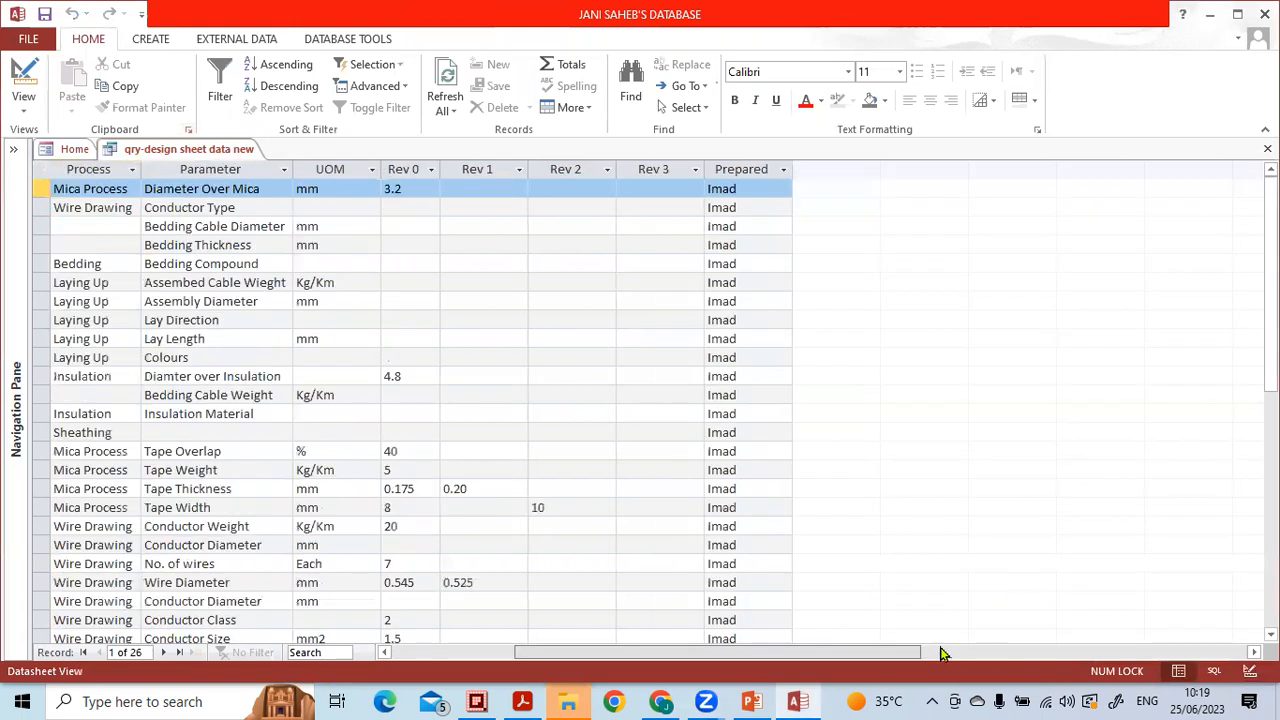
{"action": "scroll", "coordinate": [872, 497], "scroll_direction": "down", "scroll_amount": 6}
{"action": "scroll", "coordinate": [872, 497], "scroll_direction": "up", "scroll_amount": 6}
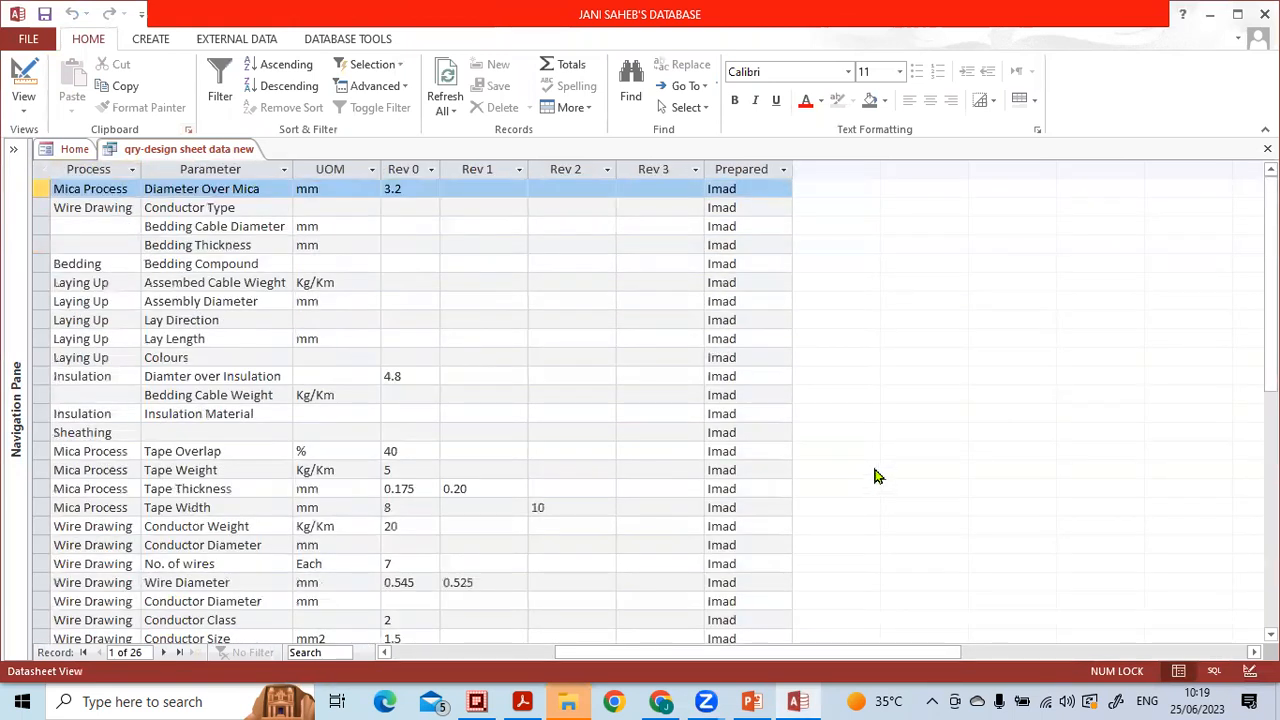
Step: Reopen the query design and delete the Or criterion from the Prepared field
{"action": "left_click", "coordinate": [1250, 671]}
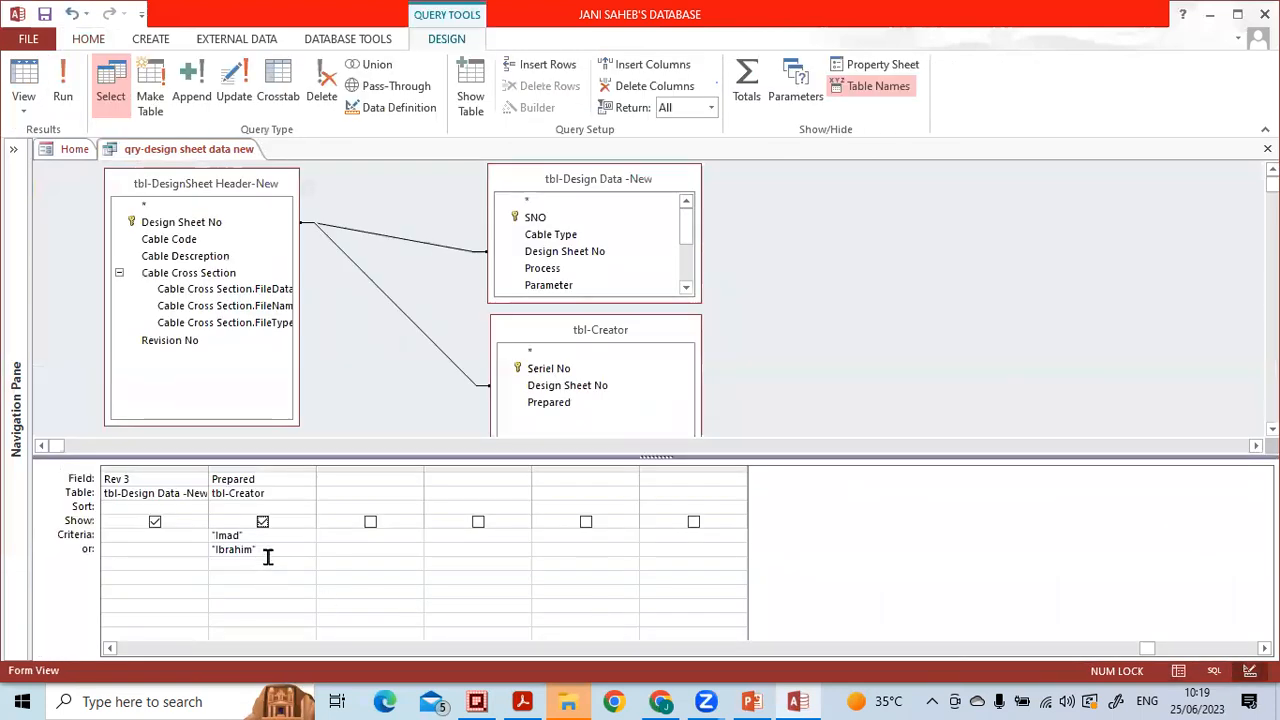
{"action": "left_click_drag", "start_coordinate": [275, 551], "coordinate": [206, 551]}
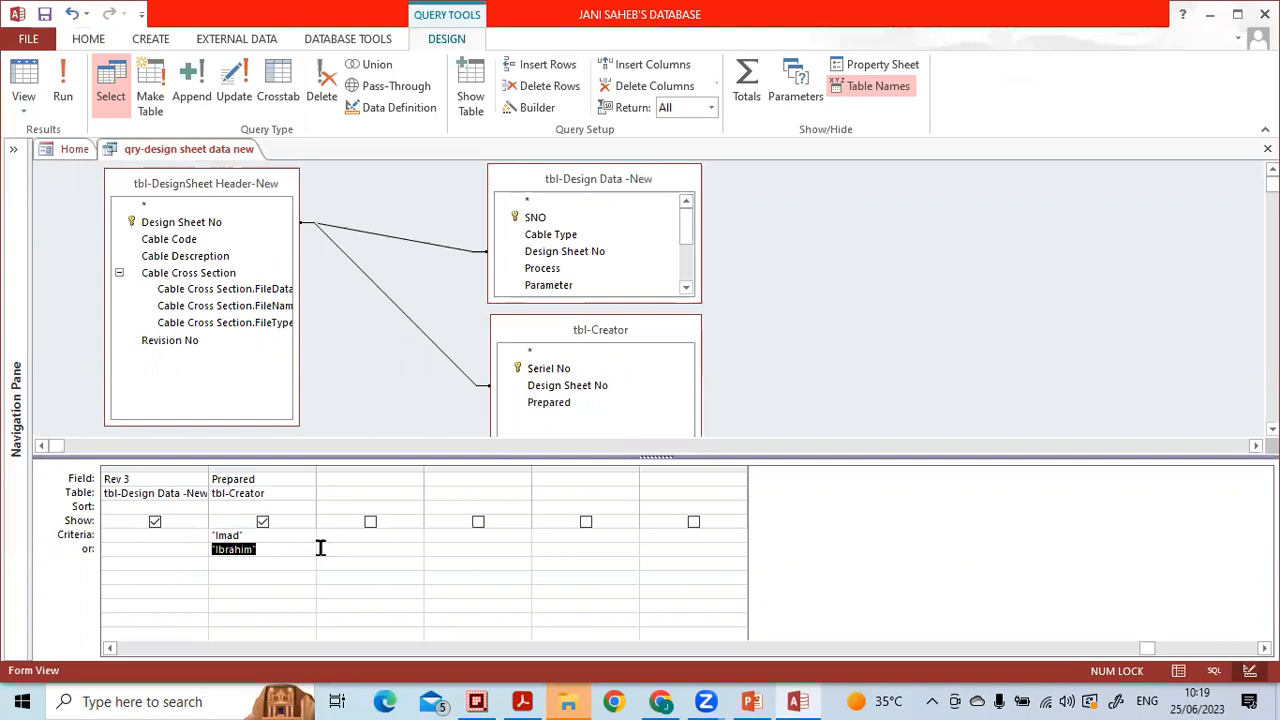
{"action": "key", "text": "Delete"}
Step: Hide the Parameter, UOM, Rev 0, Rev 1 and Rev 2 fields from the query output and run the query
{"action": "left_click_drag", "start_coordinate": [1152, 651], "coordinate": [345, 676]}
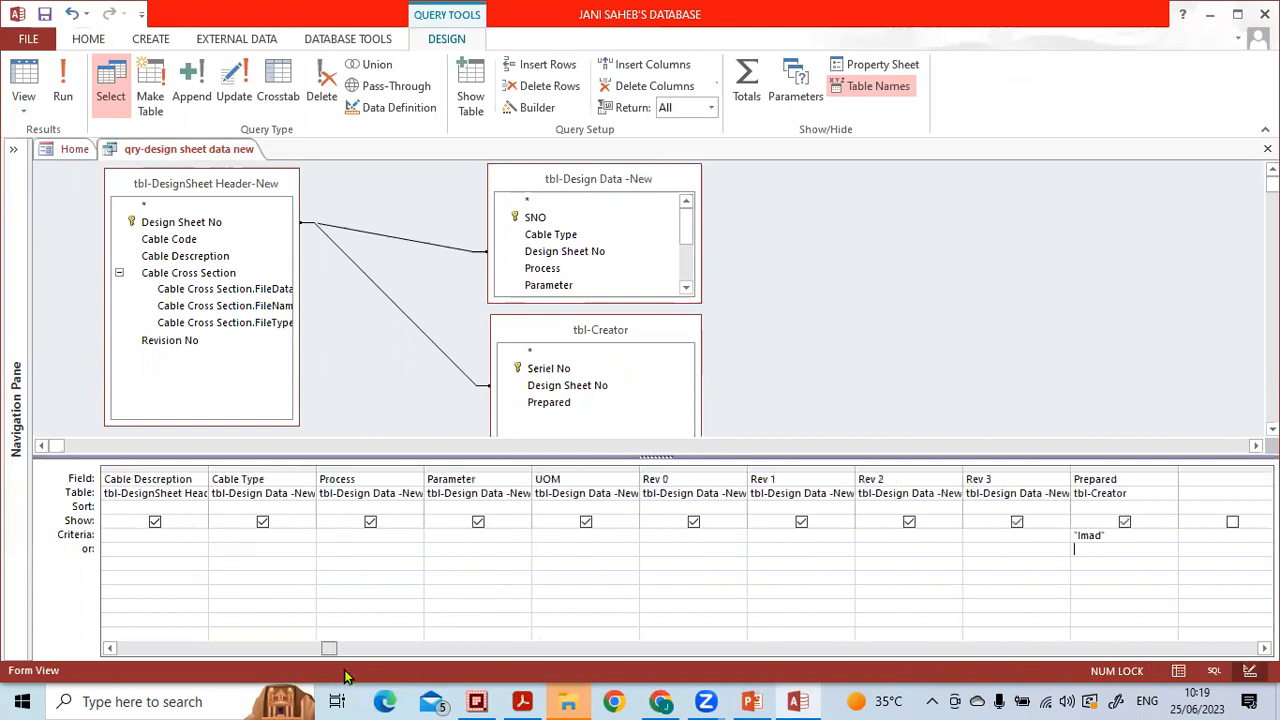
{"action": "left_click", "coordinate": [478, 521]}
{"action": "left_click", "coordinate": [586, 521]}
{"action": "left_click", "coordinate": [693, 521]}
{"action": "left_click", "coordinate": [801, 521]}
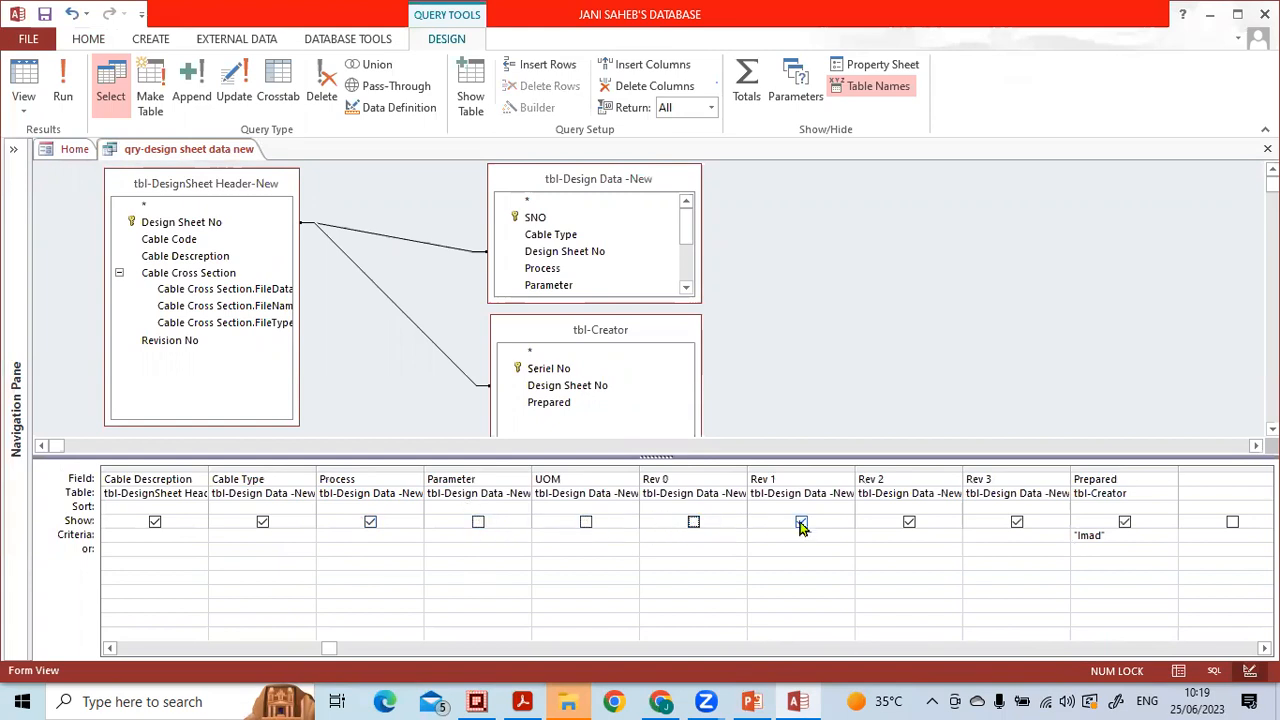
{"action": "left_click", "coordinate": [909, 521]}
{"action": "left_click", "coordinate": [62, 82]}
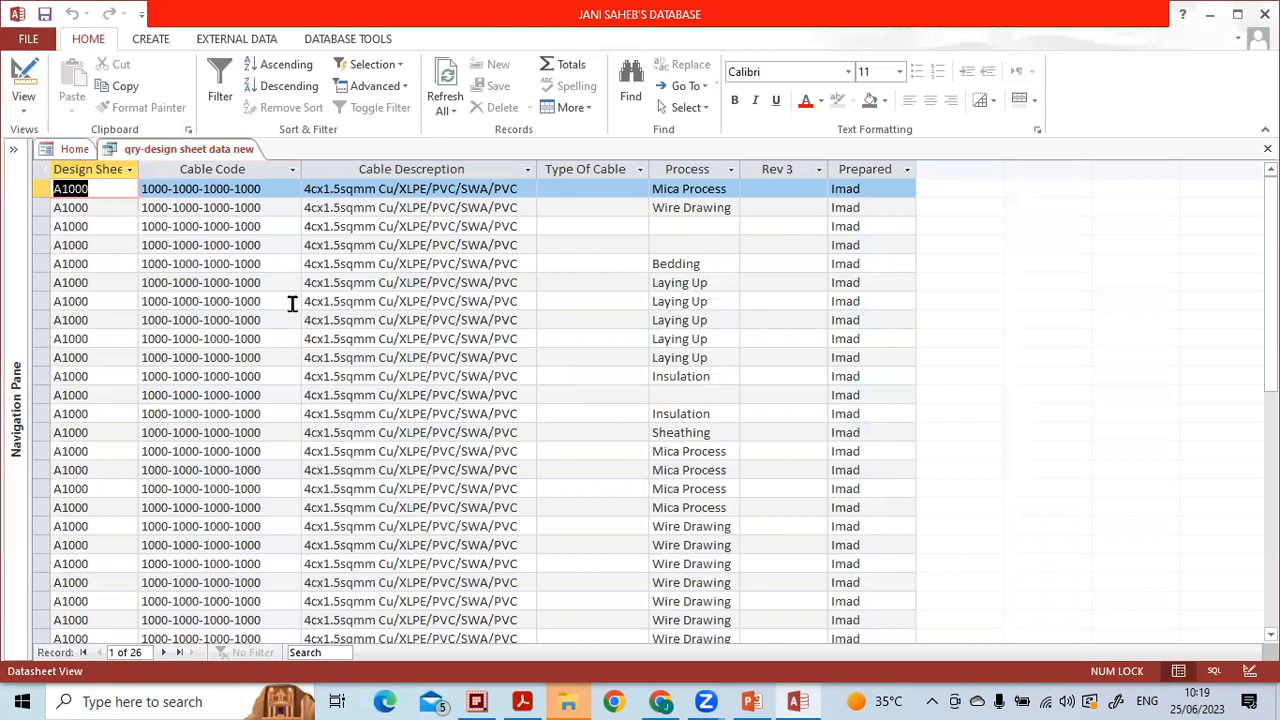
{"action": "left_click", "coordinate": [532, 176]}
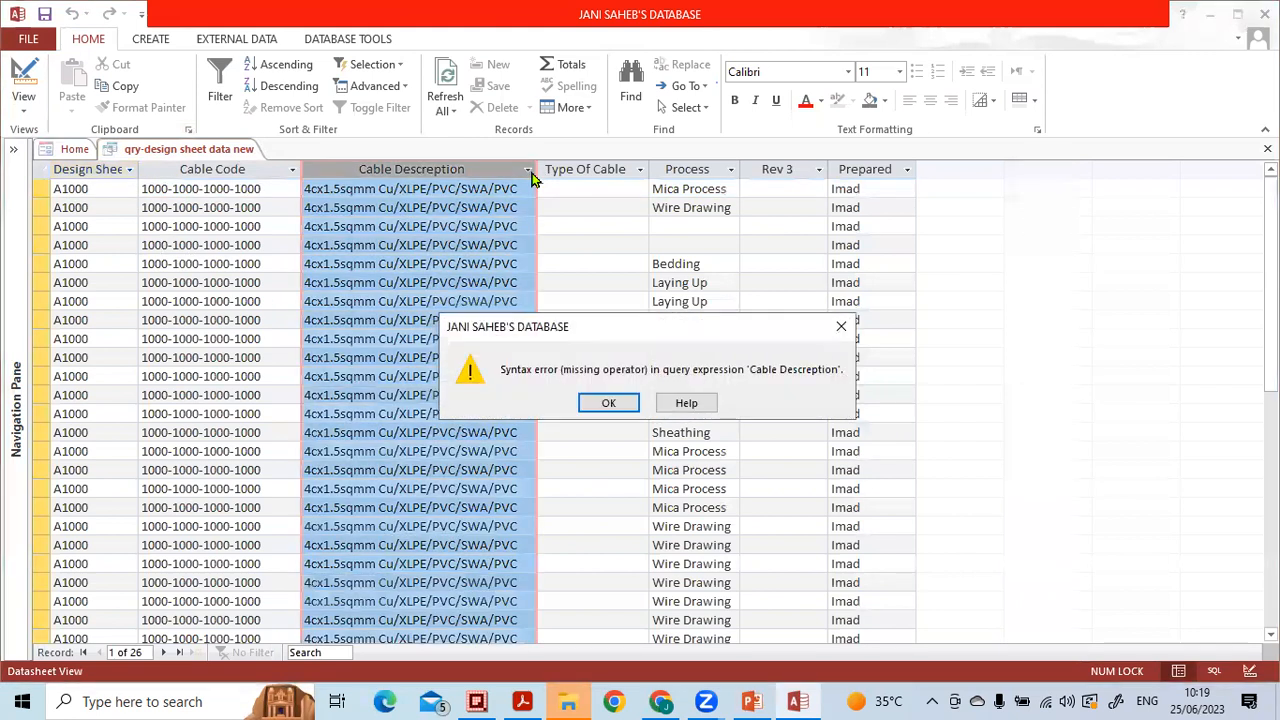
{"action": "left_click", "coordinate": [609, 403]}
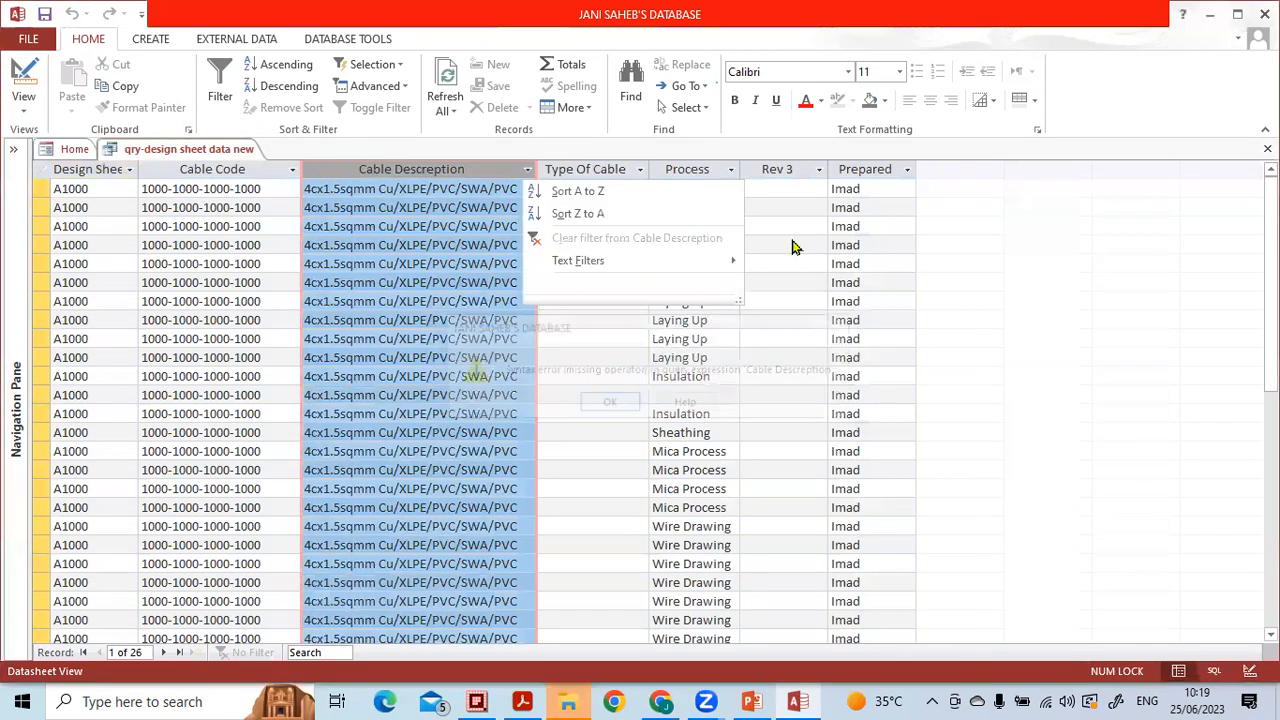
{"action": "left_click", "coordinate": [745, 240]}
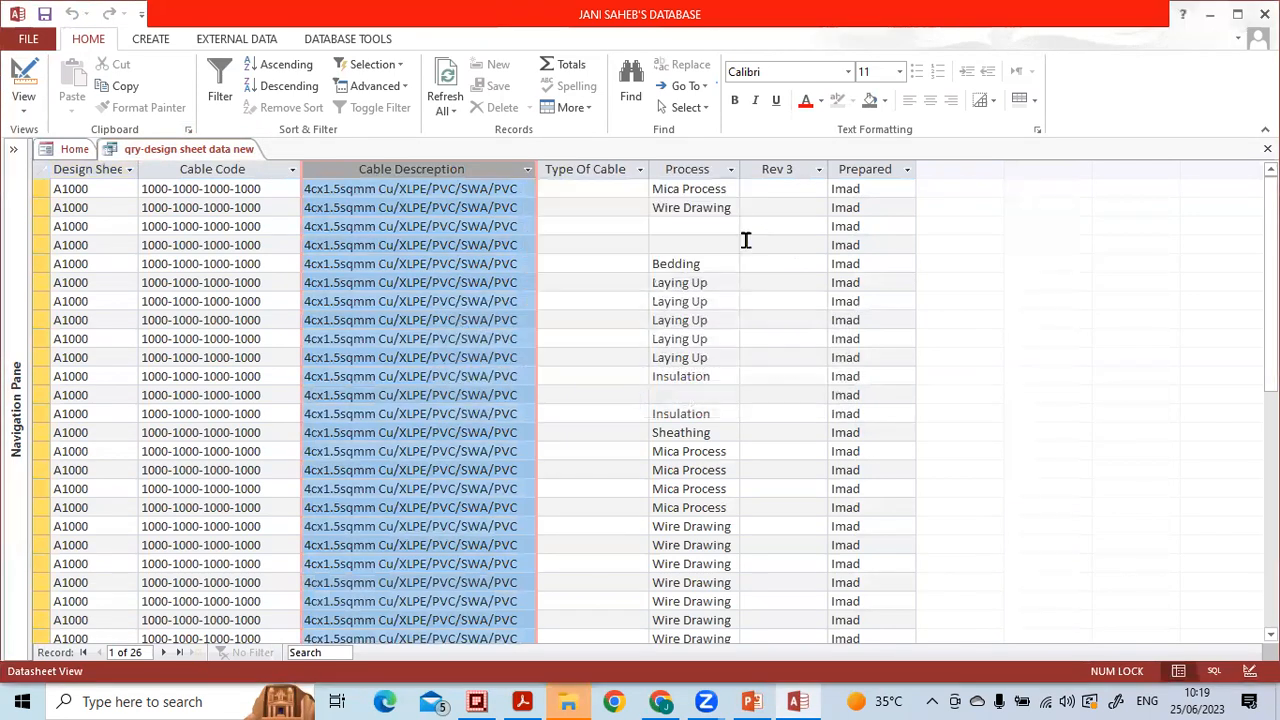
Step: Filter the Process column to show only Insulation, and close the query to return to the Main Menu form
{"action": "left_click", "coordinate": [727, 175]}
{"action": "left_click", "coordinate": [730, 174]}
{"action": "left_click", "coordinate": [765, 287]}
{"action": "left_click", "coordinate": [778, 336]}
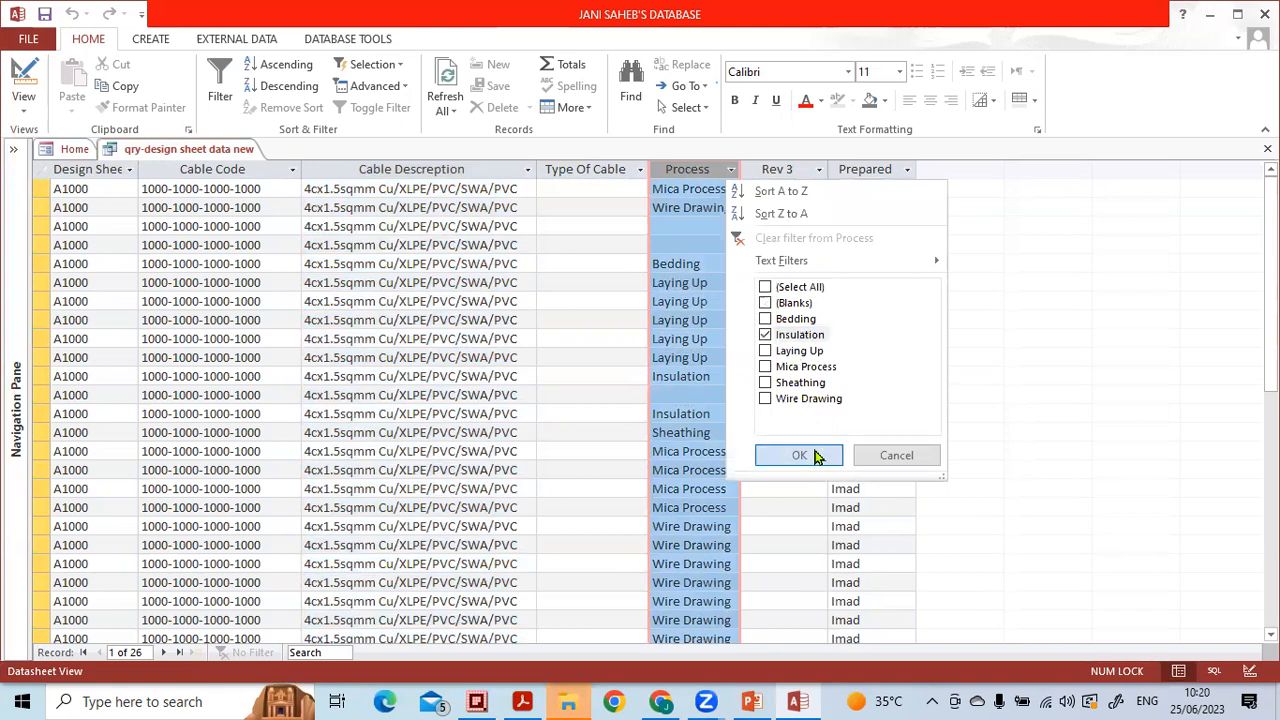
{"action": "key", "text": "Return"}
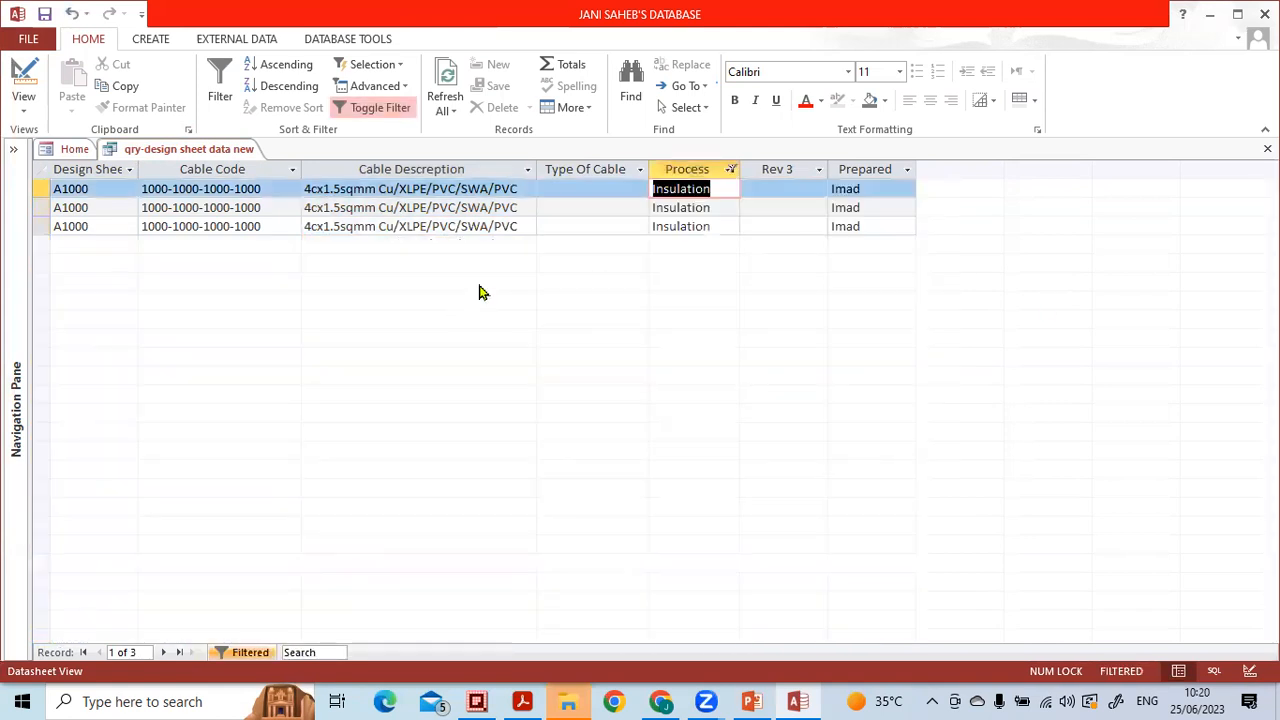
{"action": "left_click", "coordinate": [1267, 148]}
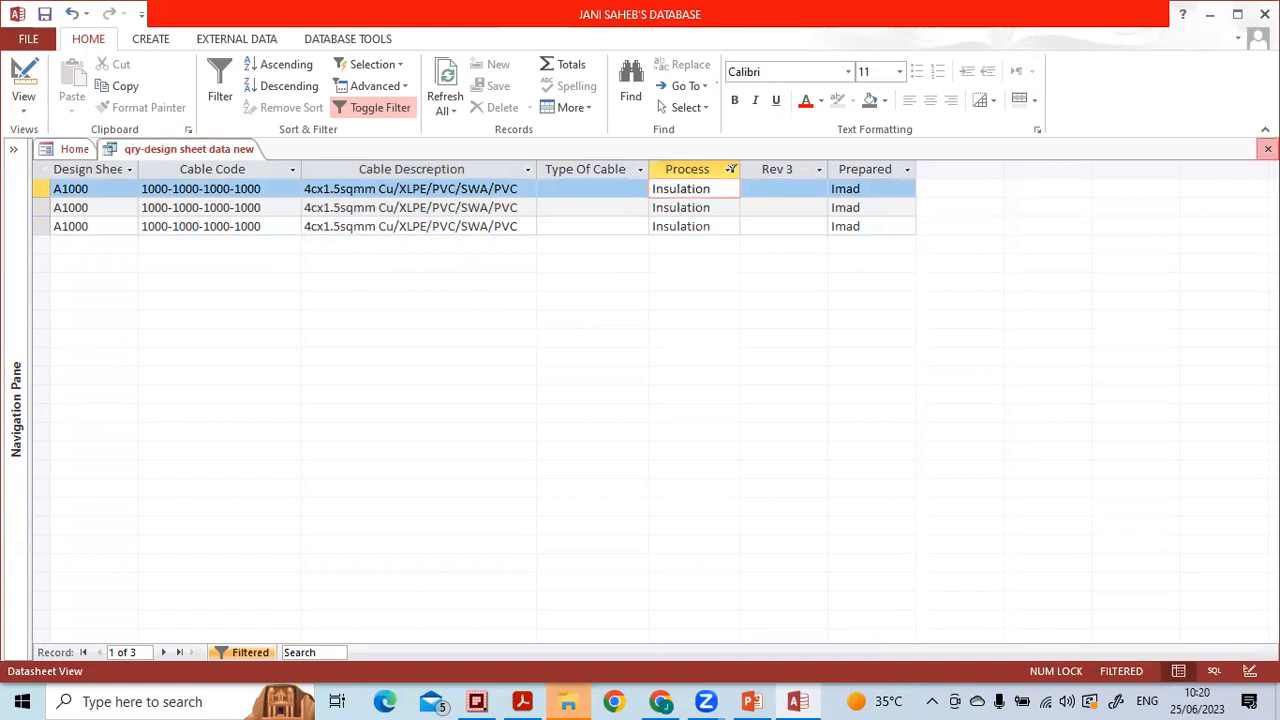
{"action": "left_click", "coordinate": [580, 404]}
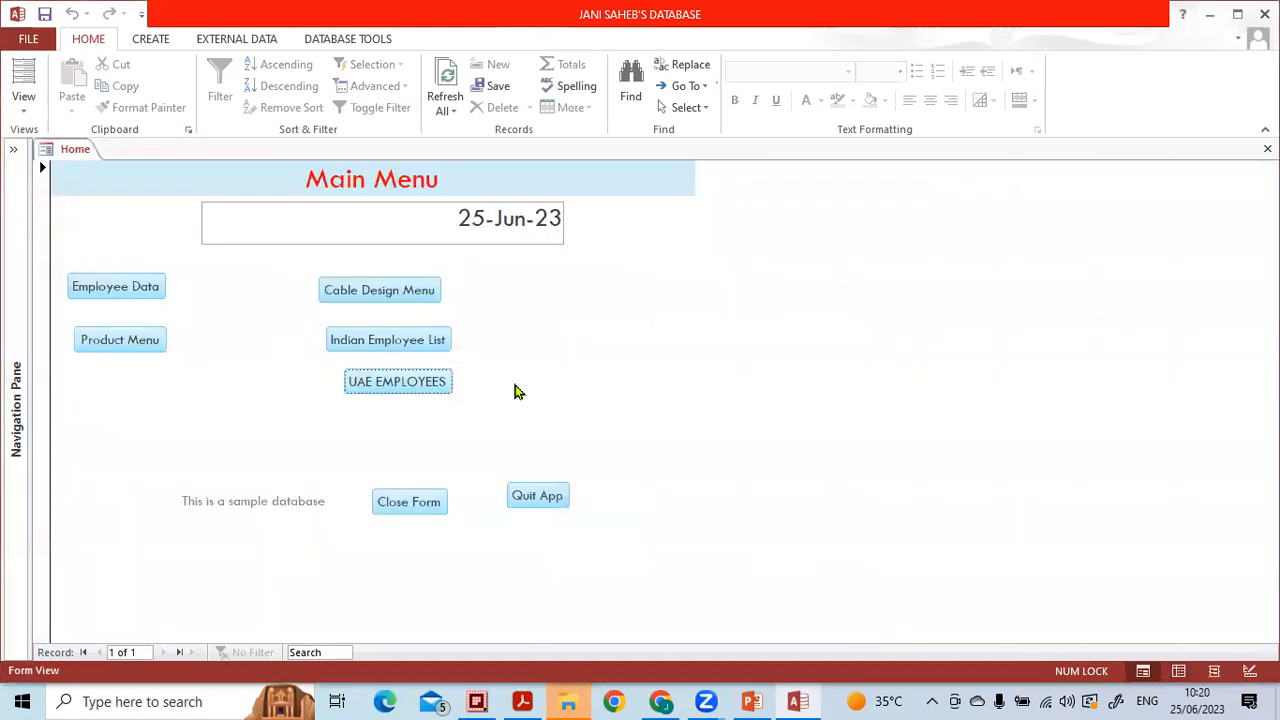